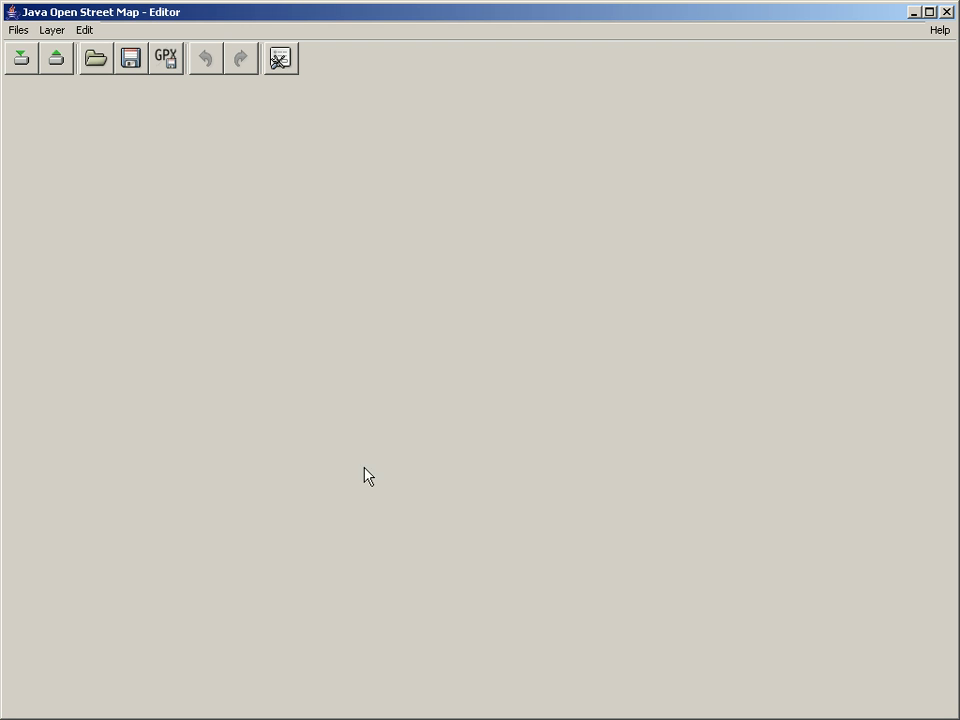
Open Rundweg Großhadern.gpx and load it as raw GPS data
left_click(96, 61)
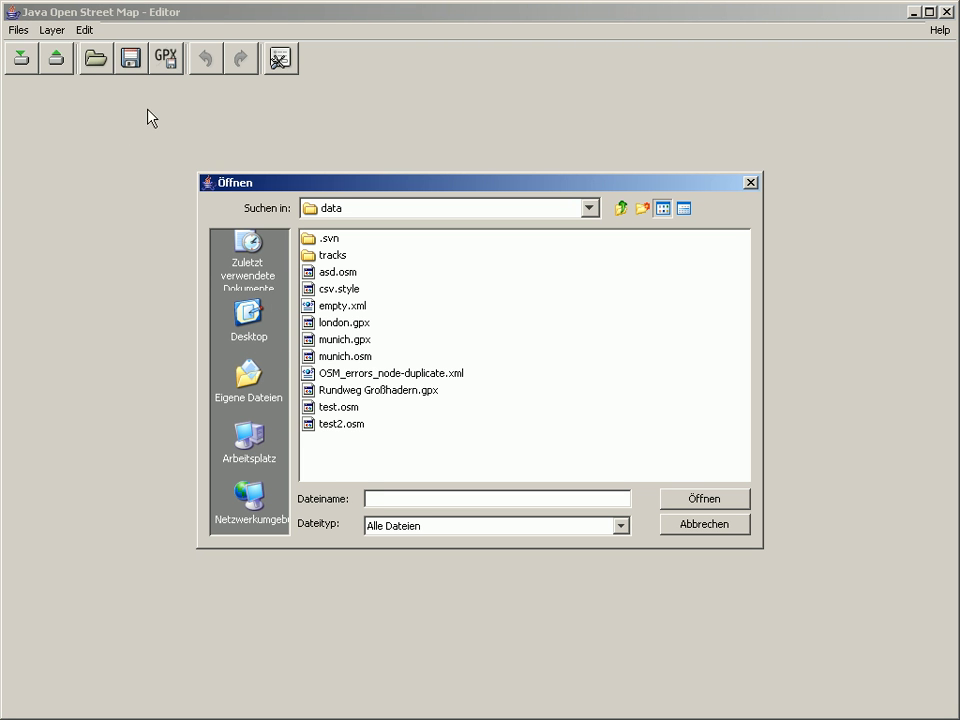
left_click(368, 391)
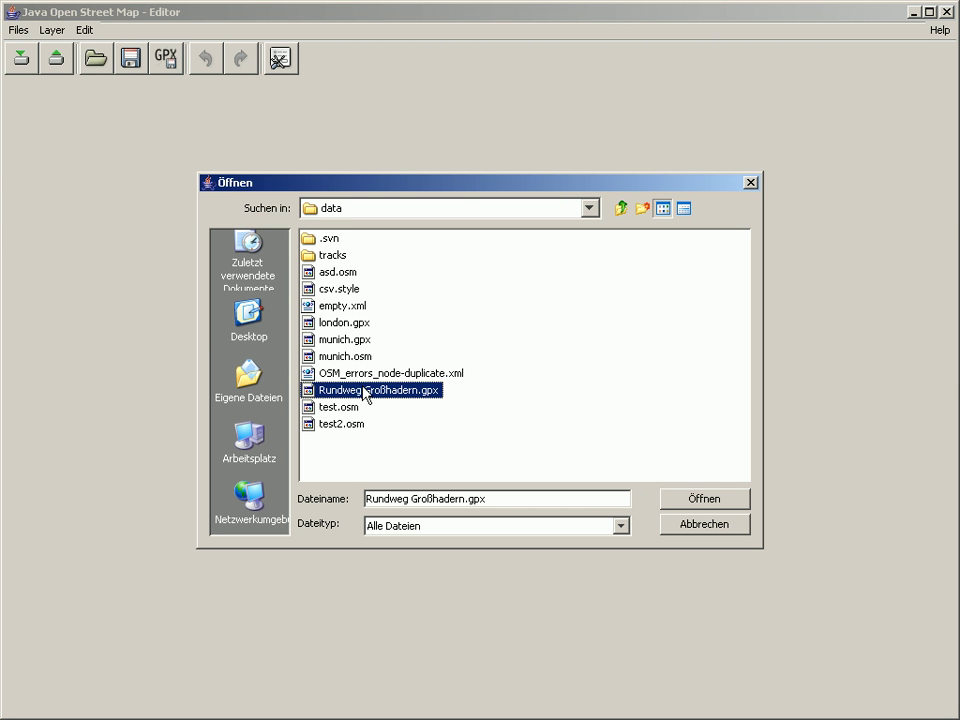
left_click(707, 502)
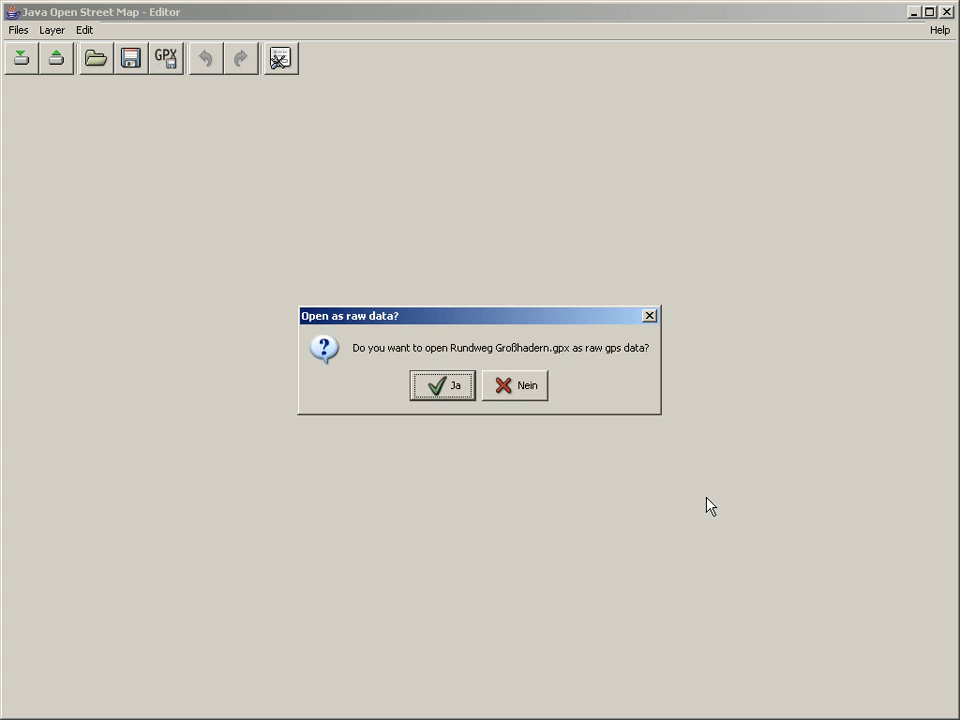
left_click(443, 396)
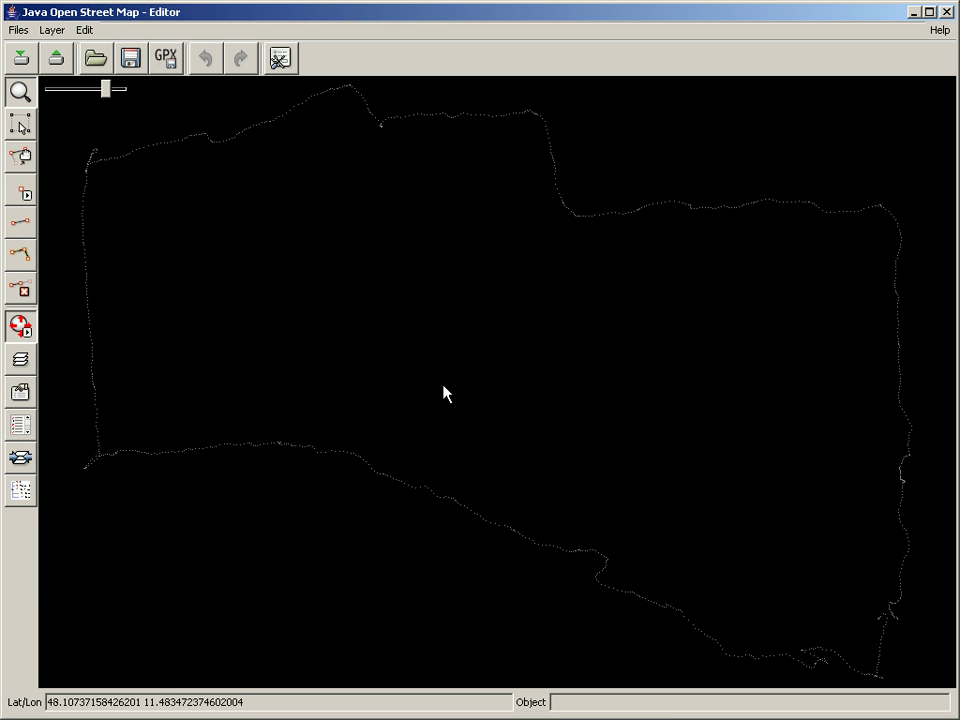
Download GPS traces for the track area, then download its map data with raw GPS unchecked
left_click(21, 58)
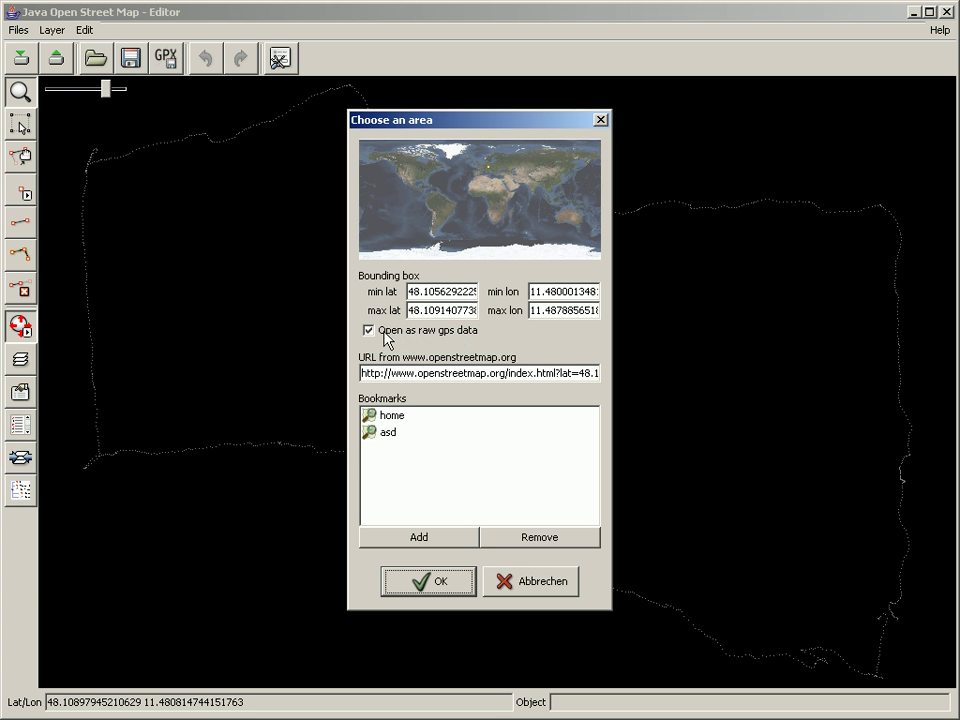
left_click(418, 584)
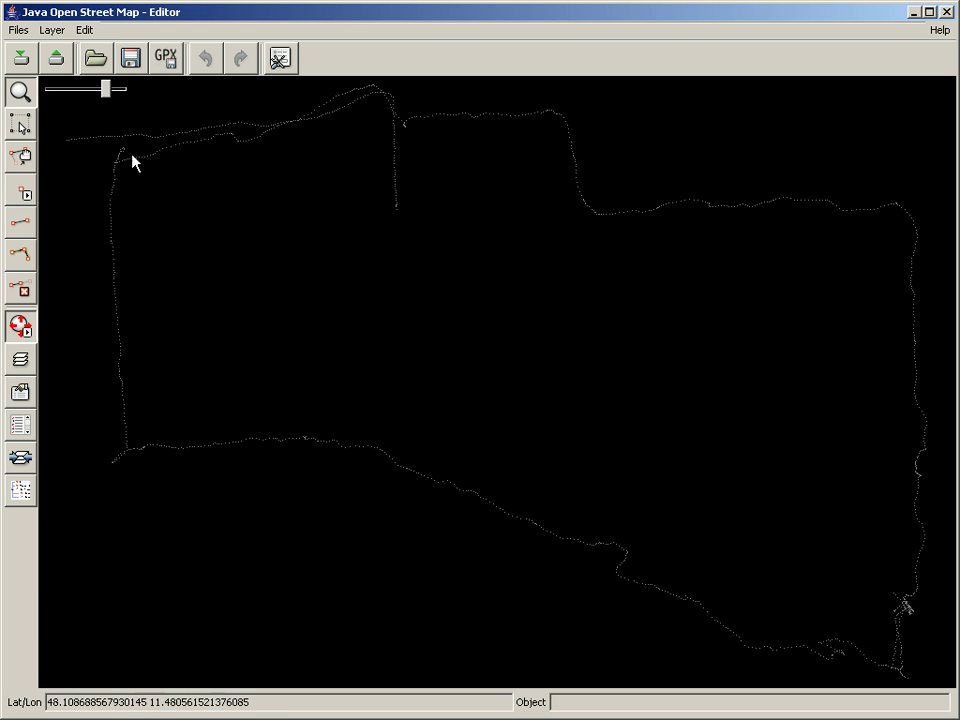
left_click(22, 58)
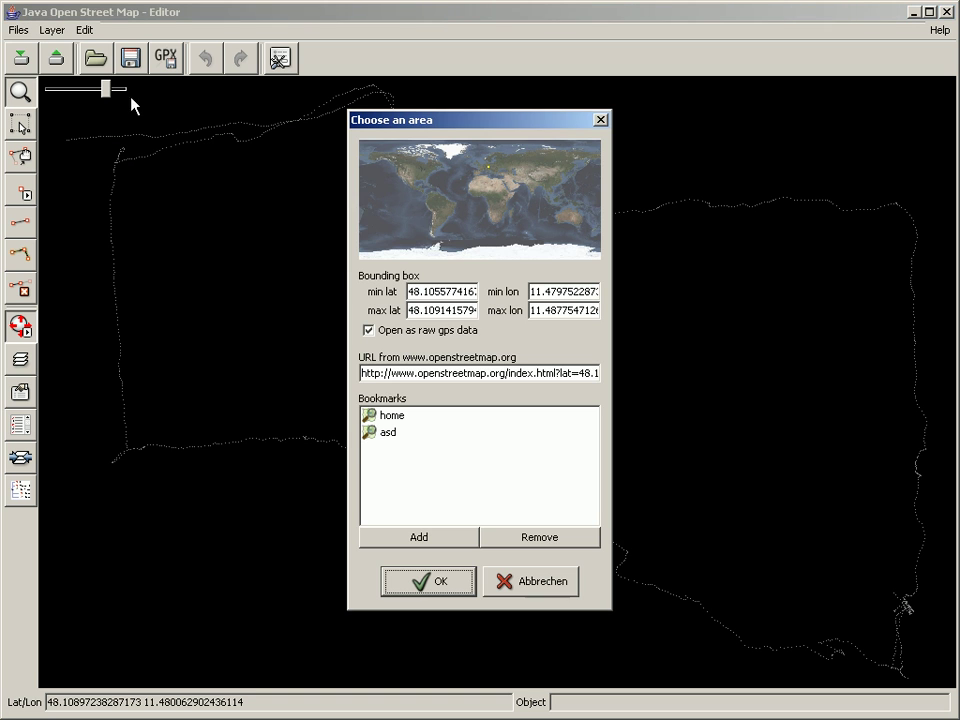
left_click(430, 332)
left_click(420, 588)
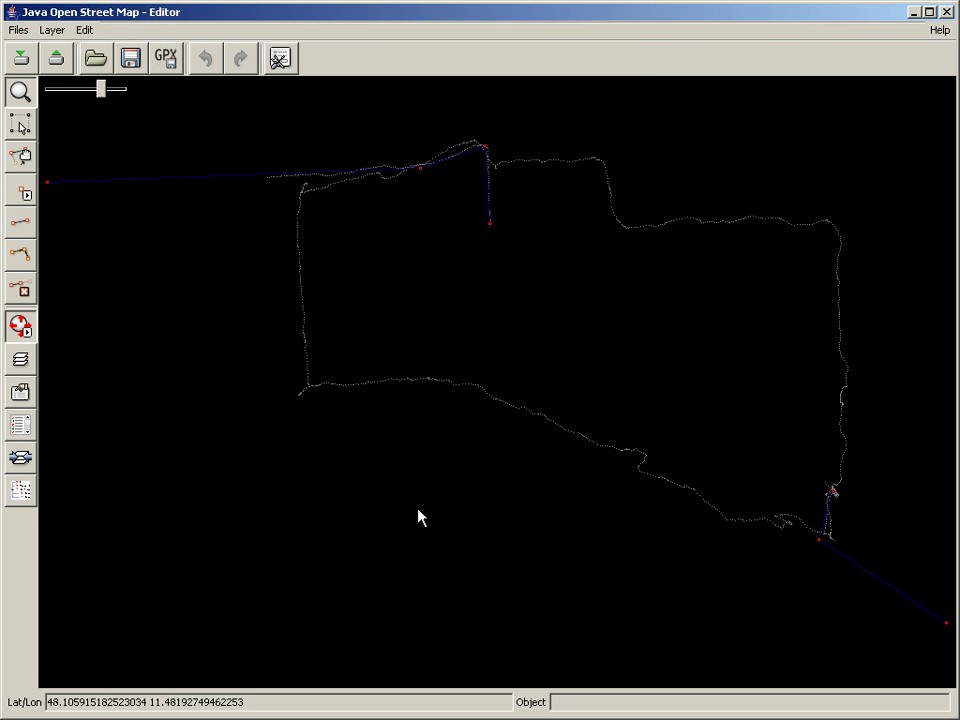
left_click_drag(729, 499, 526, 531)
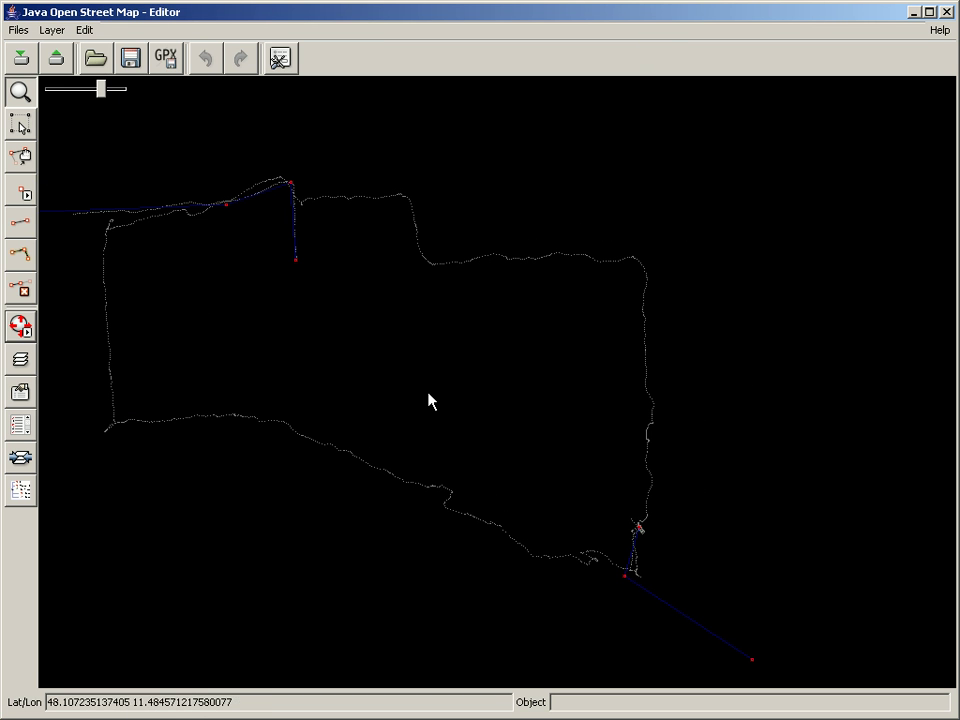
Show the layer list and hide the Data Layer and the downloaded GPS layer
left_click(27, 362)
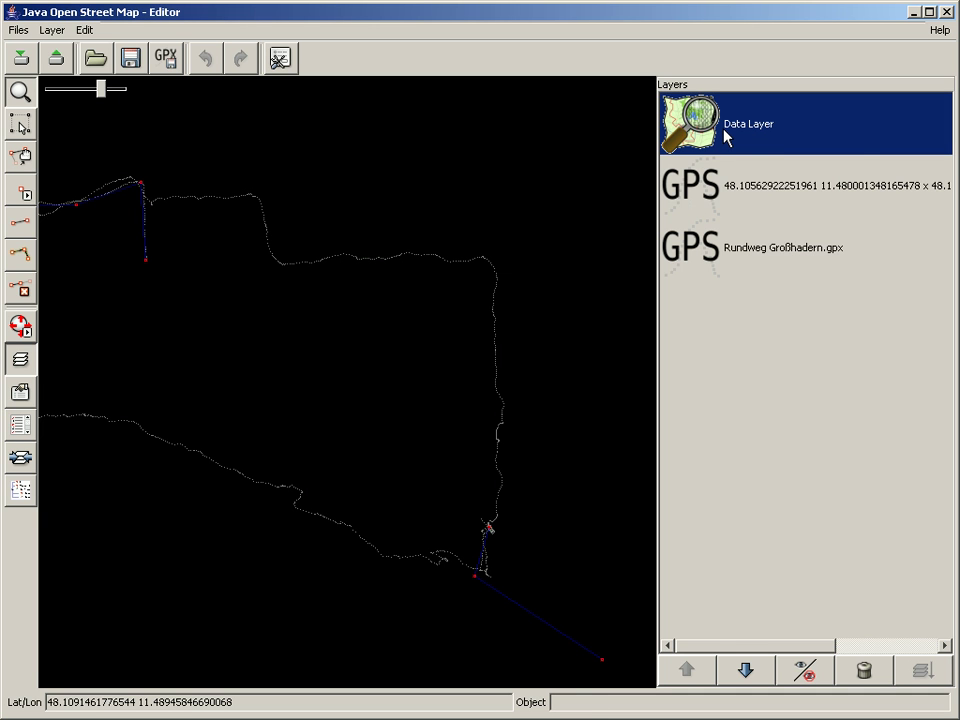
mouse_move(725, 137)
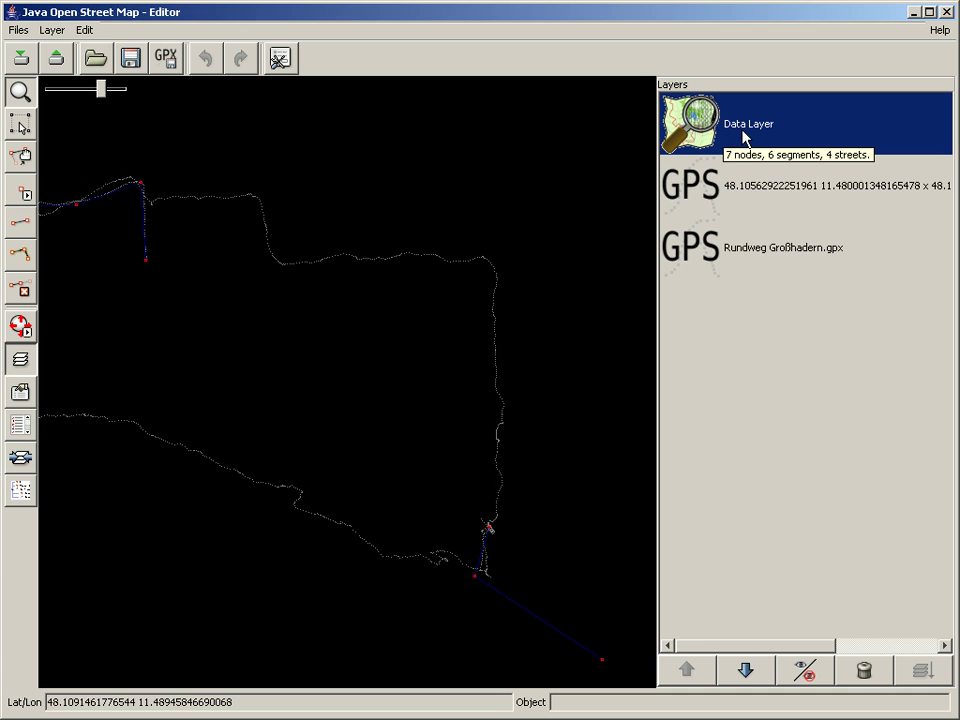
mouse_move(724, 189)
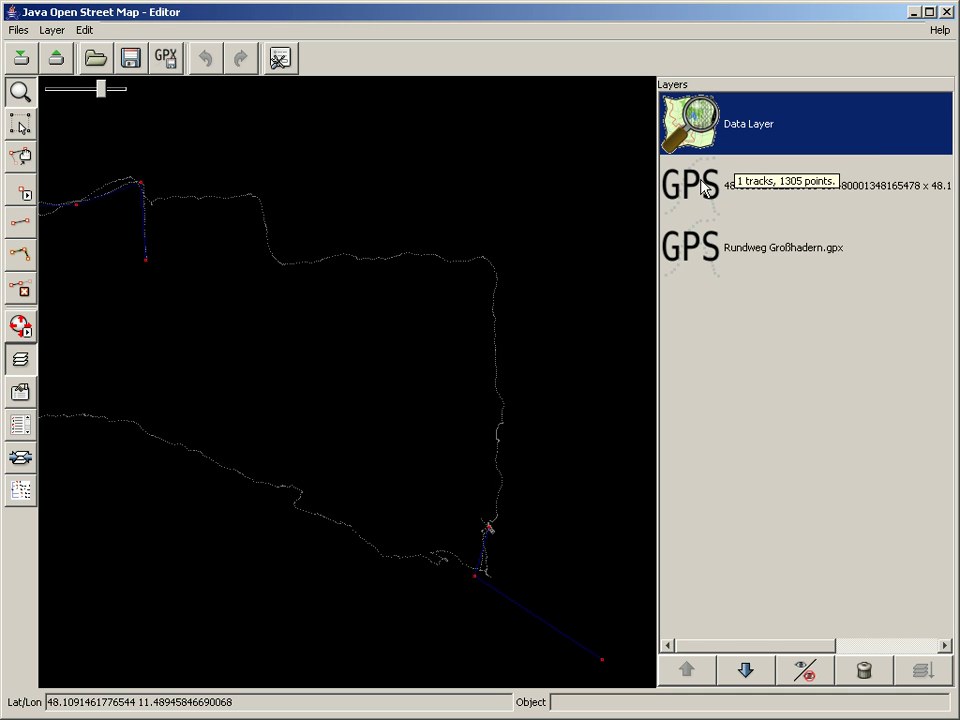
mouse_move(703, 250)
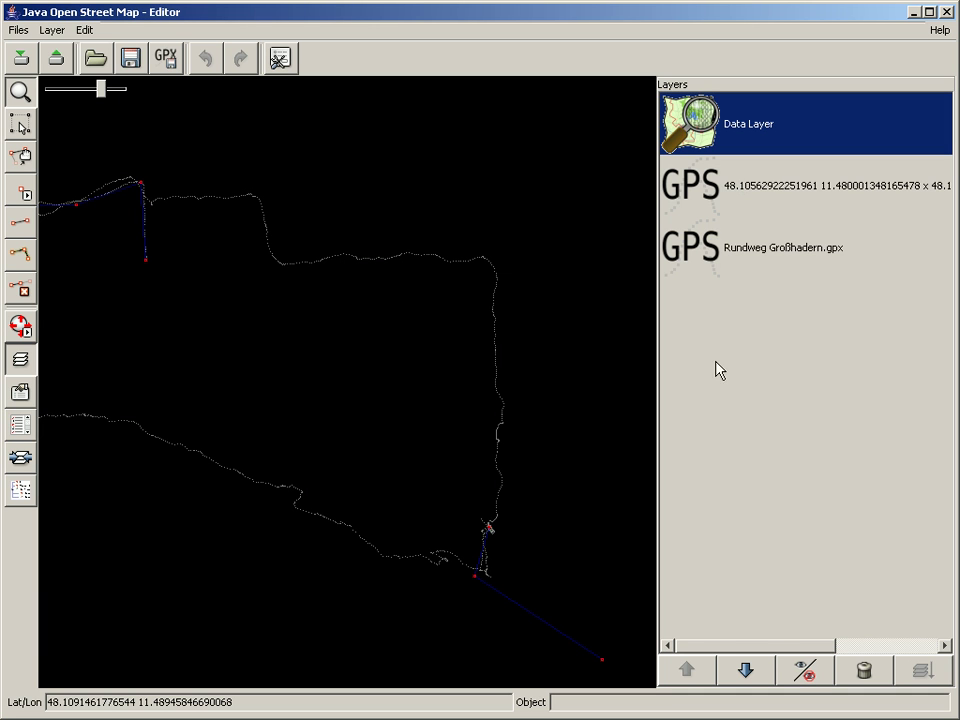
left_click(800, 672)
left_click(694, 206)
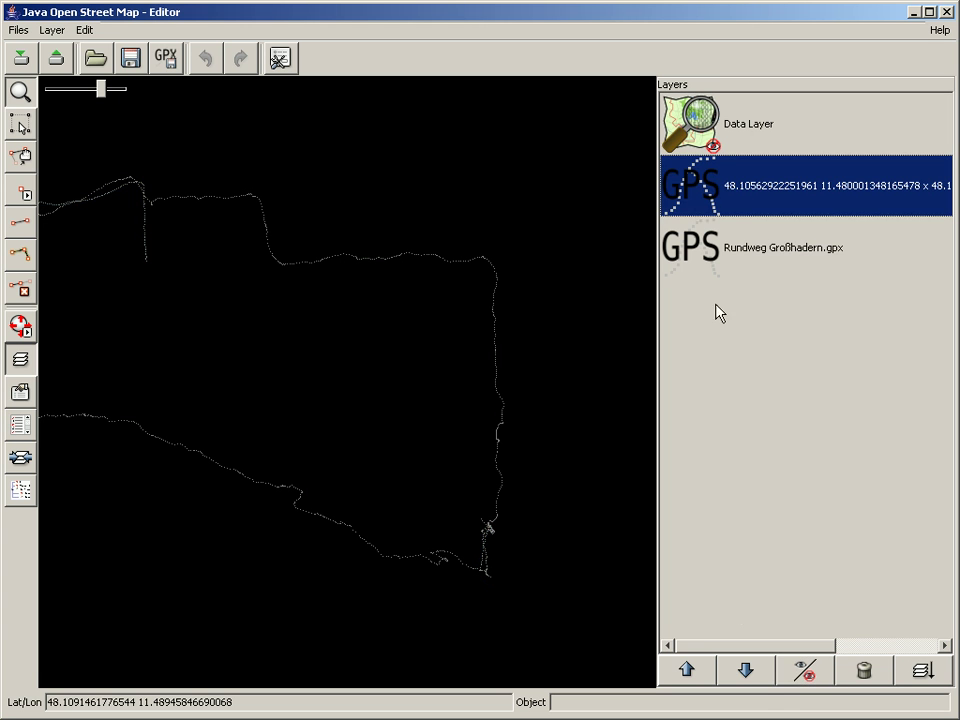
left_click(810, 677)
Toggle the Rundweg Großhadern track off and on, then make the GPS and Data layers visible again
left_click(788, 576)
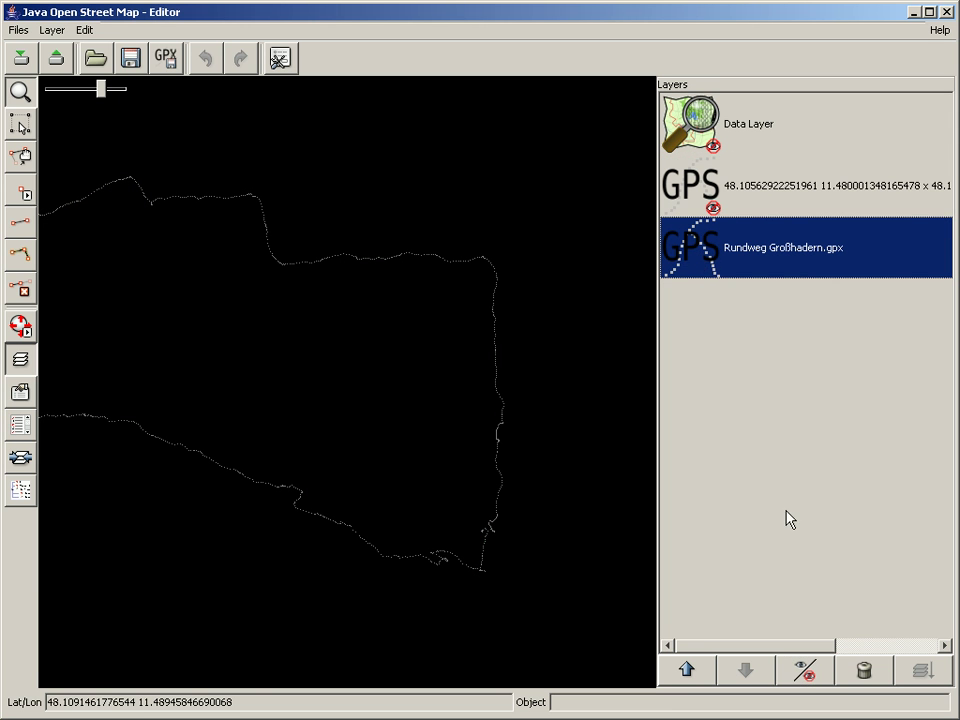
left_click(805, 675)
left_click(800, 673)
left_click(761, 197)
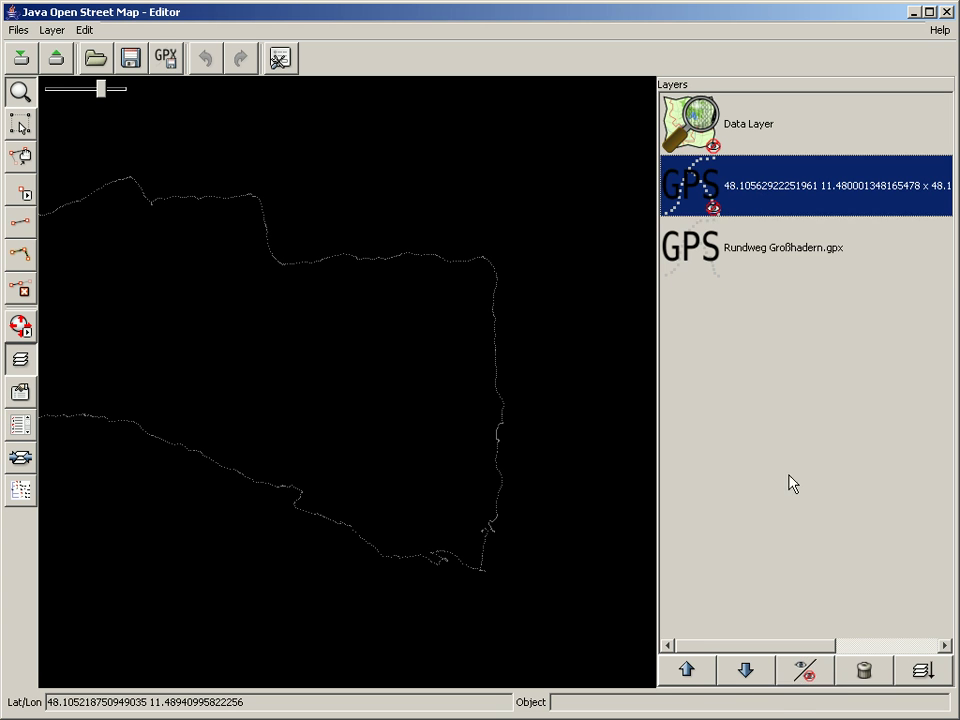
left_click(801, 670)
left_click(750, 123)
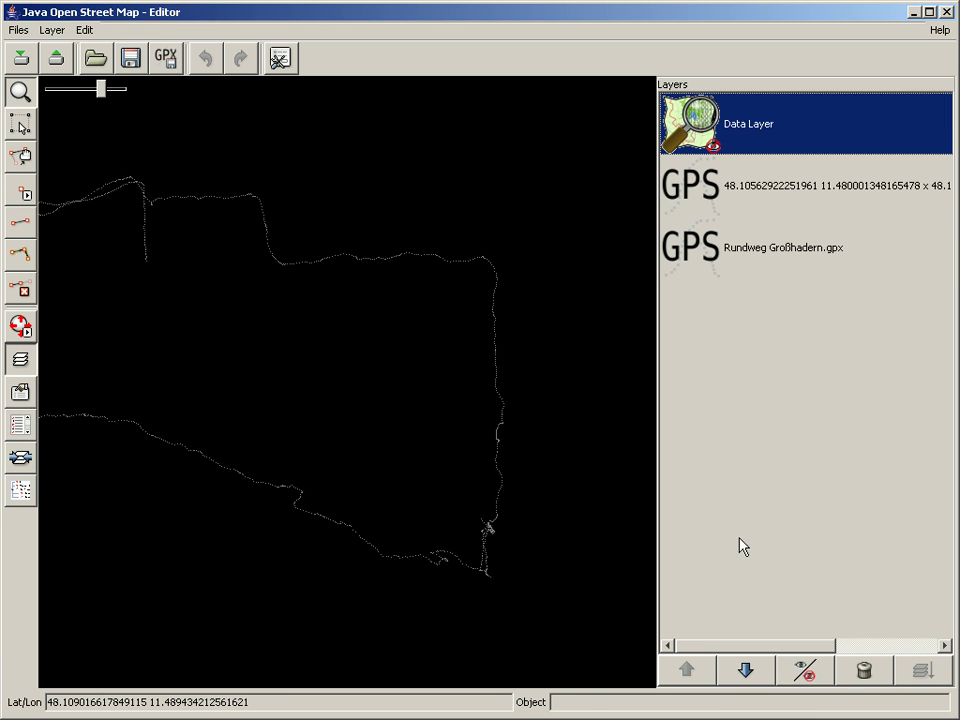
left_click(805, 670)
left_click_drag(476, 480, 478, 395)
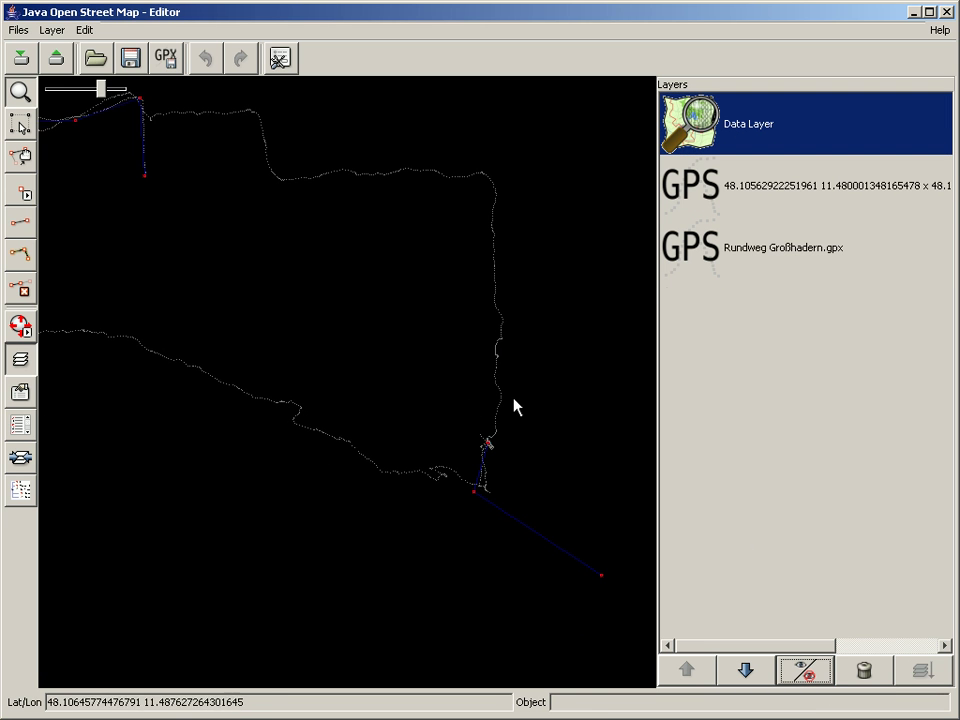
Import the photos from the 2006-04-26 folder onto the Rundweg Großhadern.gpx layer
right_click(719, 237)
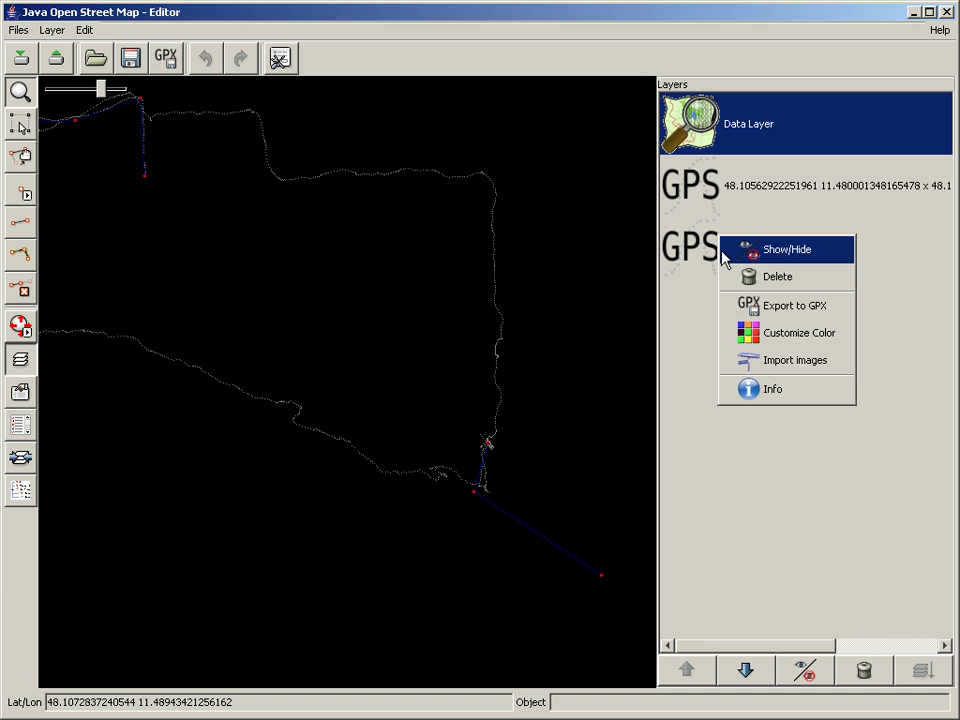
left_click(745, 362)
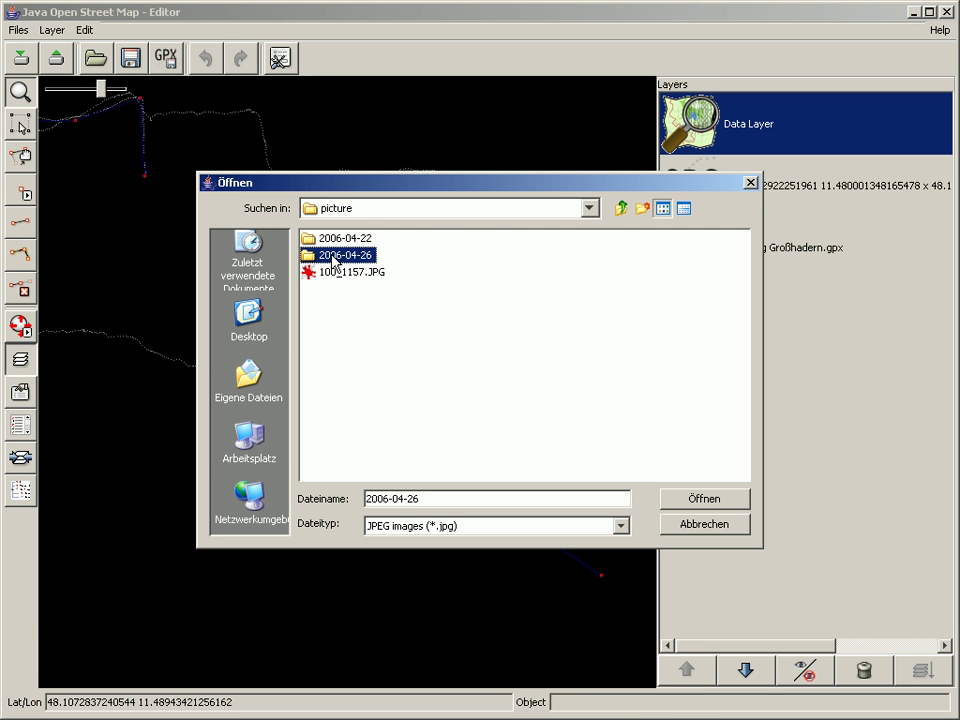
double_click(340, 256)
left_click(620, 208)
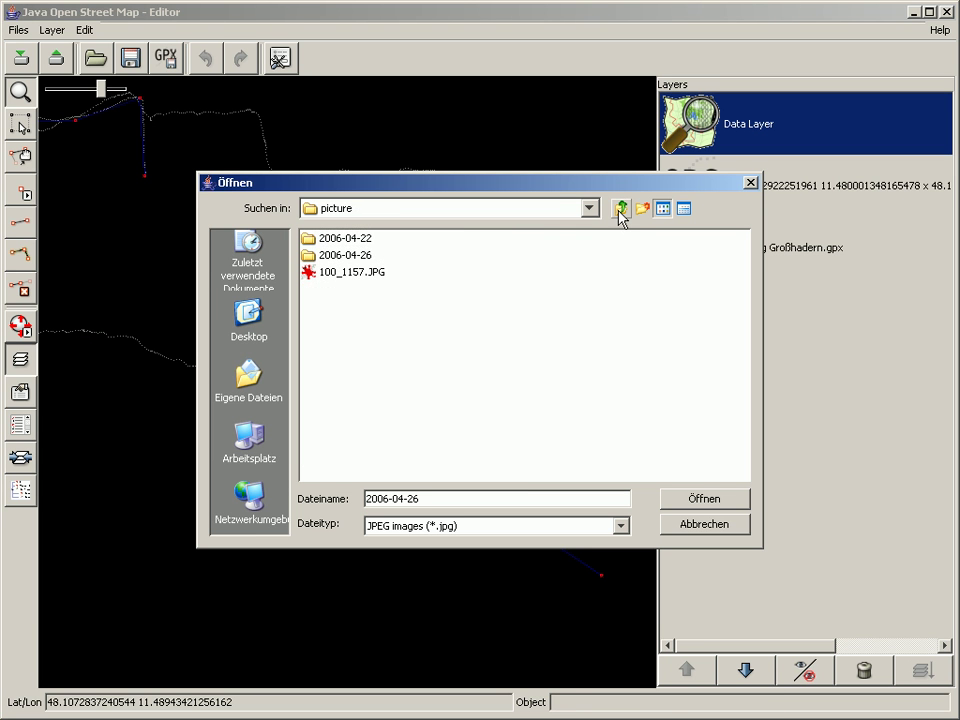
left_click(347, 258)
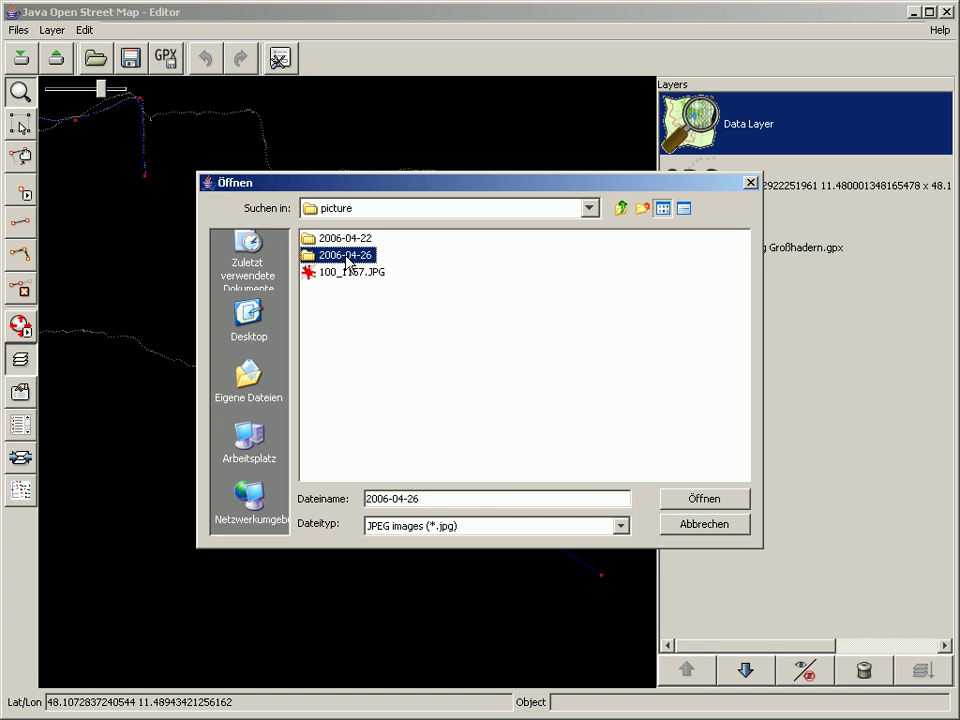
left_click(690, 499)
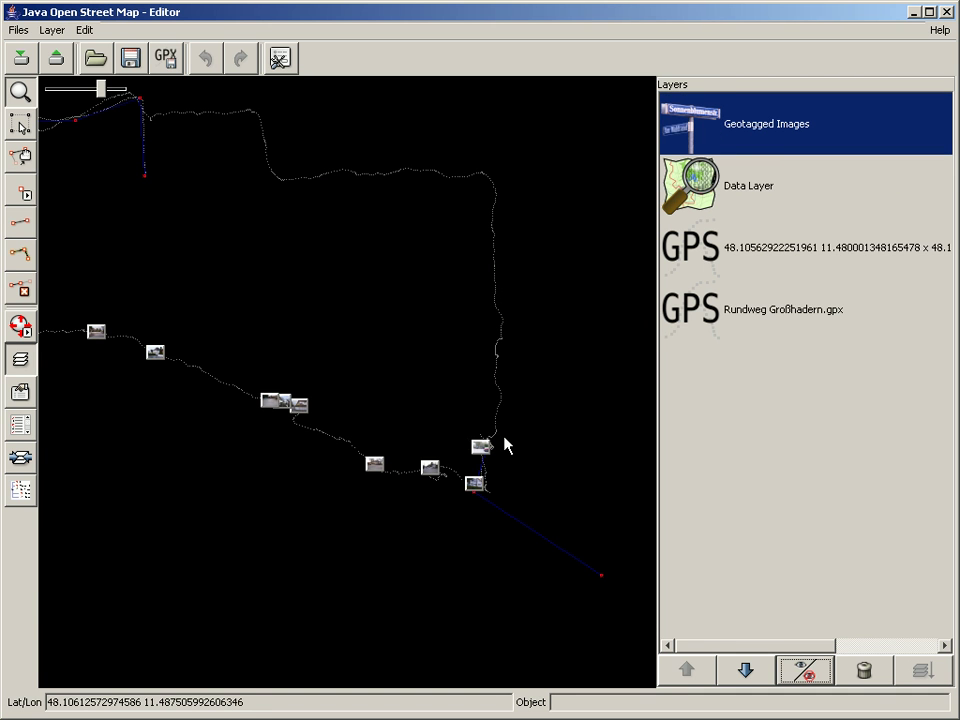
Review the Geotagged Images info showing all 25 photos within the track (delta -376.0 s), then dismiss it
left_click_drag(266, 358, 366, 383)
scroll(379, 407, "down", 1)
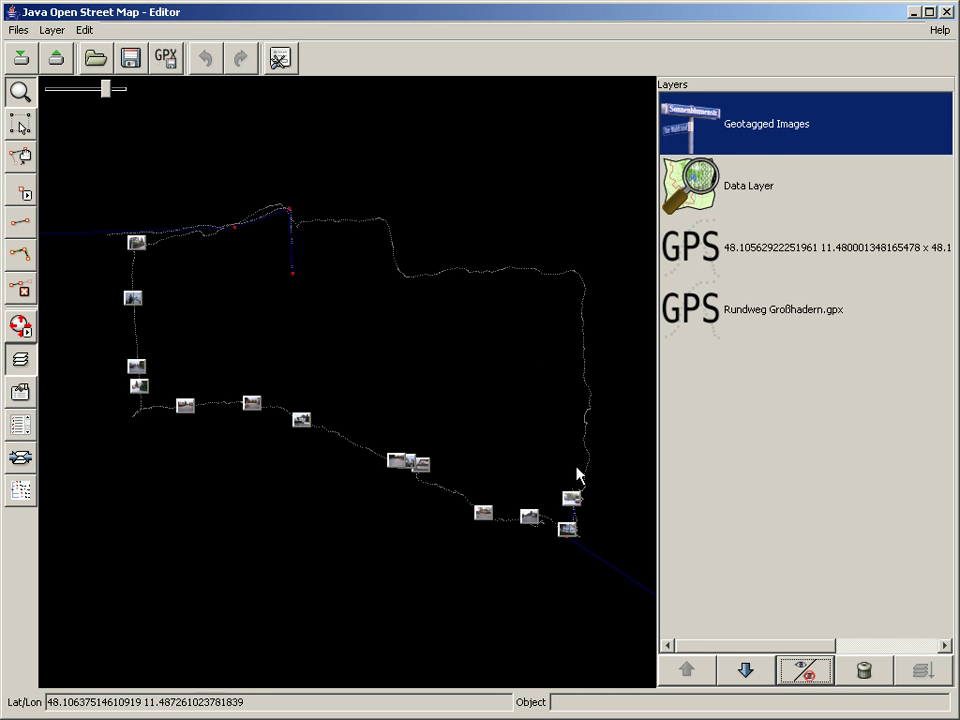
right_click(729, 125)
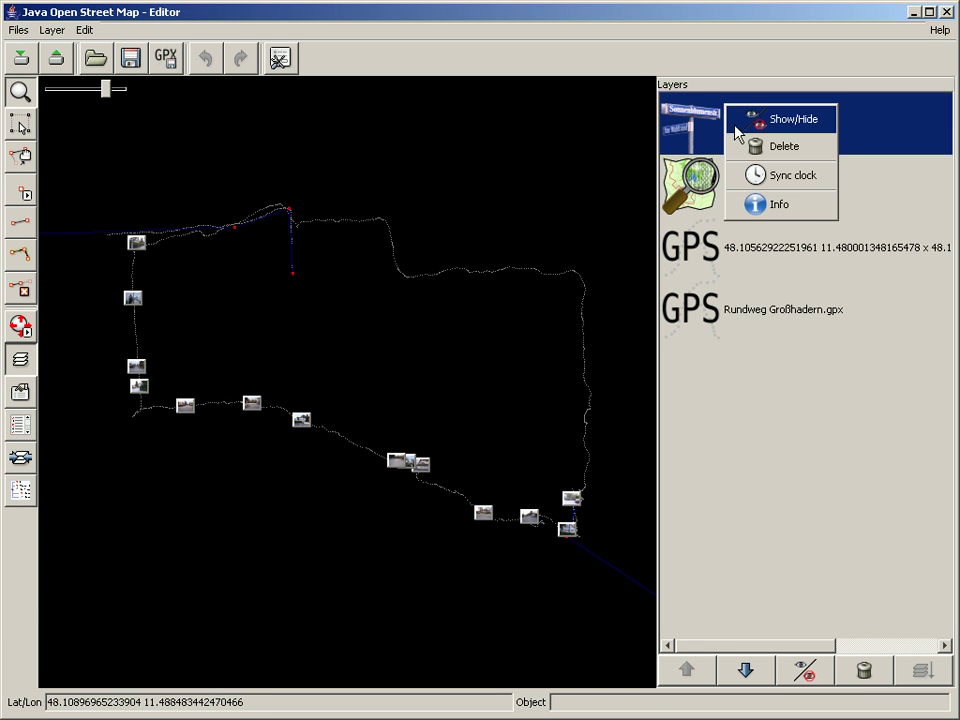
left_click(760, 207)
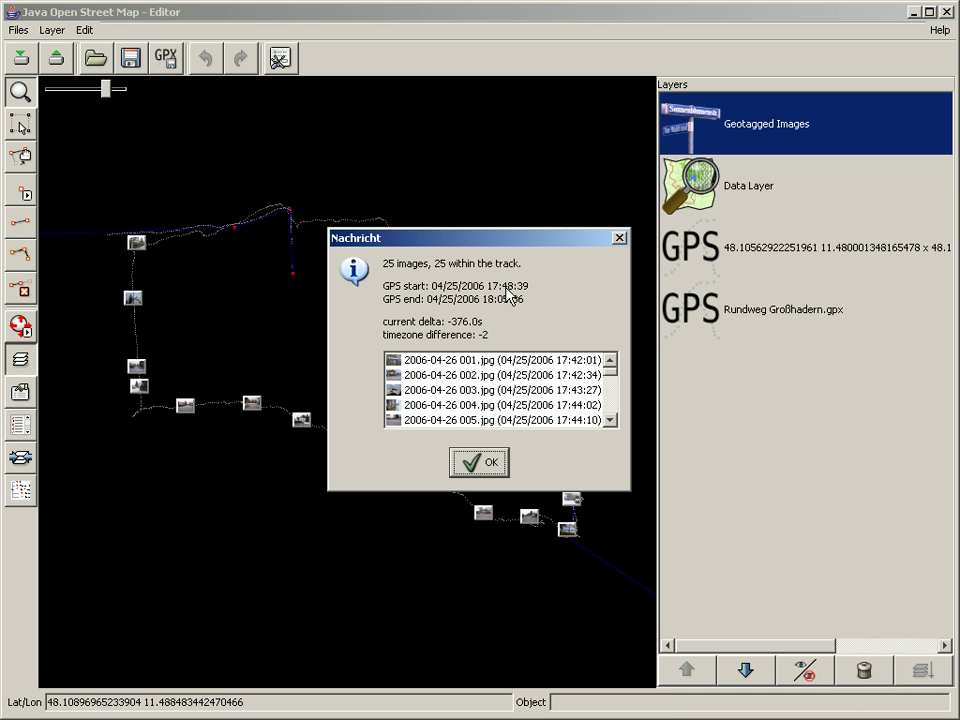
scroll(563, 392, "down", 1)
scroll(563, 392, "down", 2)
scroll(558, 391, "up", 3)
left_click(477, 459)
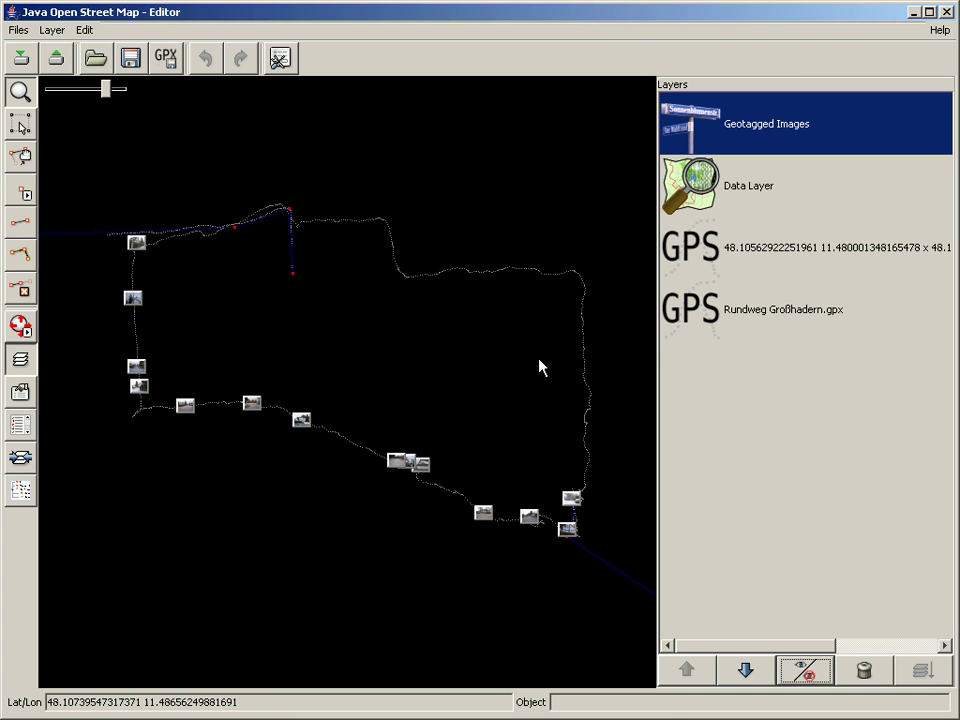
Start syncing the Geotagged Images clock using the clock photo 100_1157.JPG
right_click(698, 103)
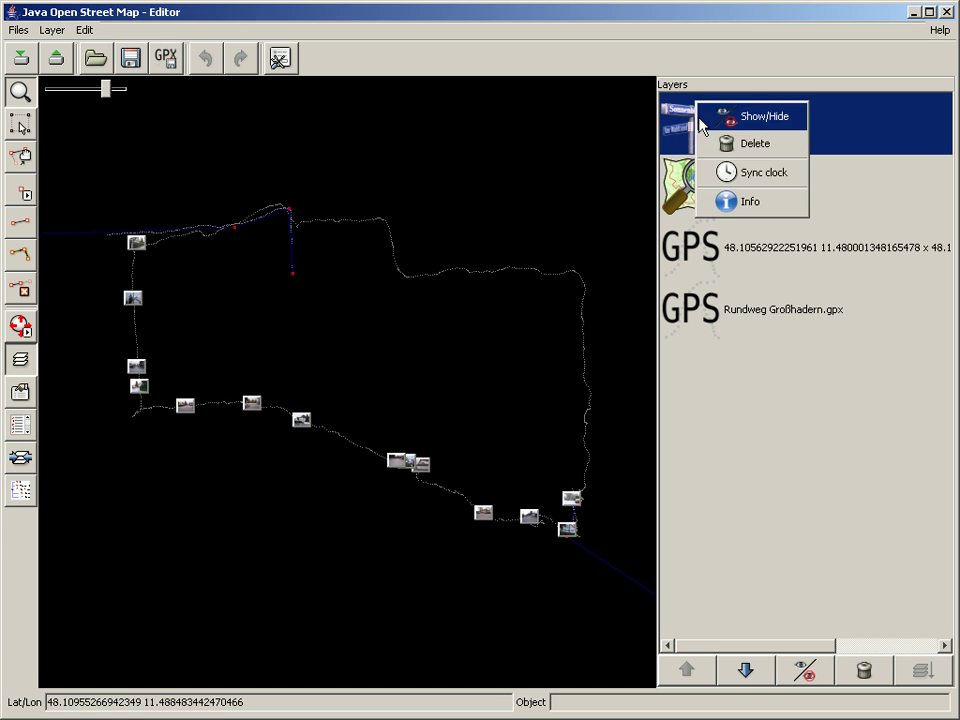
left_click(722, 176)
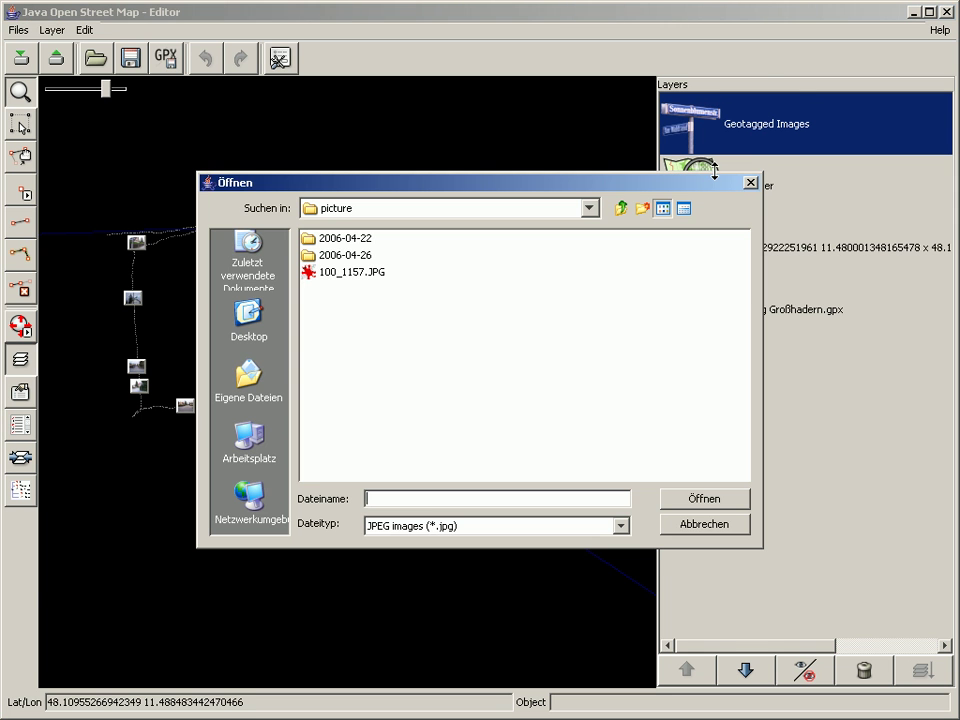
double_click(342, 275)
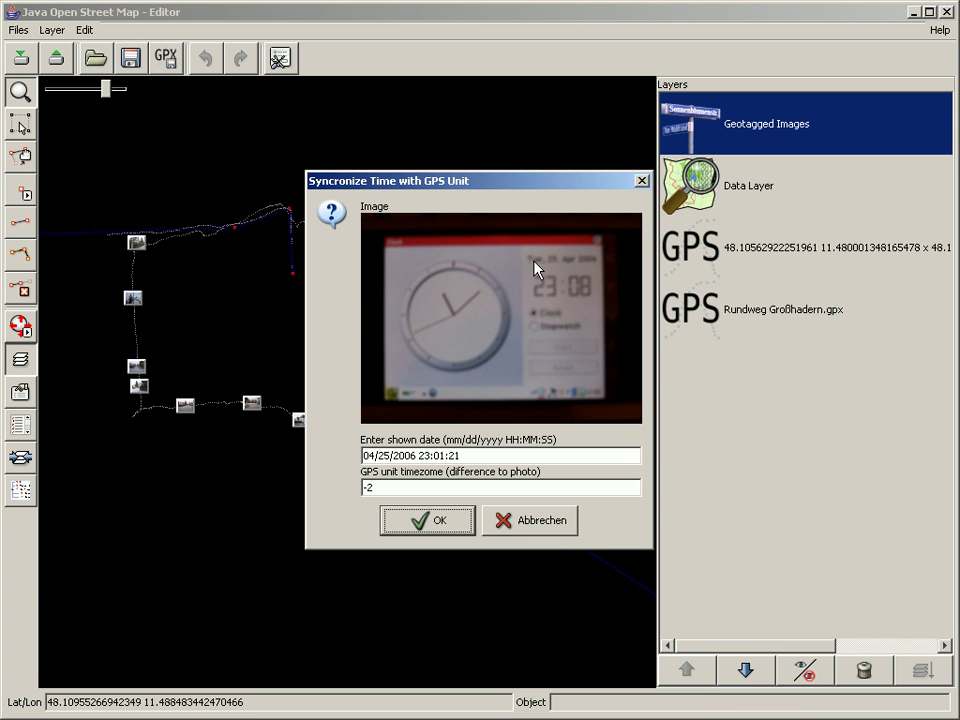
Correct the photo's displayed time to 04/25/2006 23:08:42, keeping timezone -2
left_click(423, 456)
double_click(423, 456)
left_click(445, 456)
key("shift+Left")
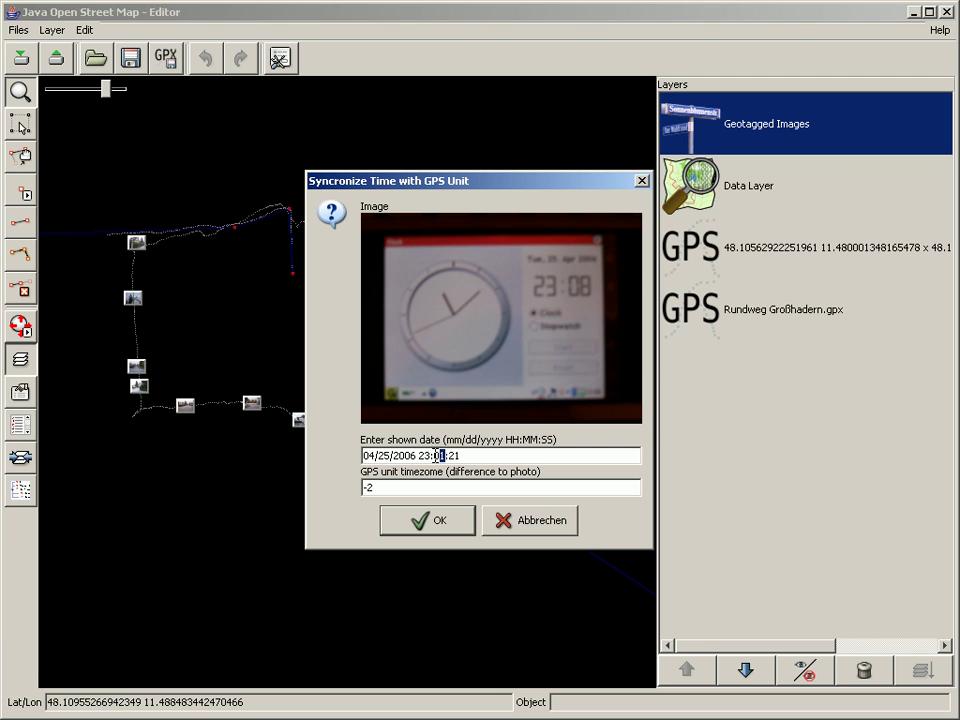
left_click(443, 456)
key("shift+Left")
type("8")
key("BackSpace")
key("BackSpace")
type("42")
Apply the clock sync and confirm all 25 images lie within the track at a 65.0 s delta
left_click(415, 522)
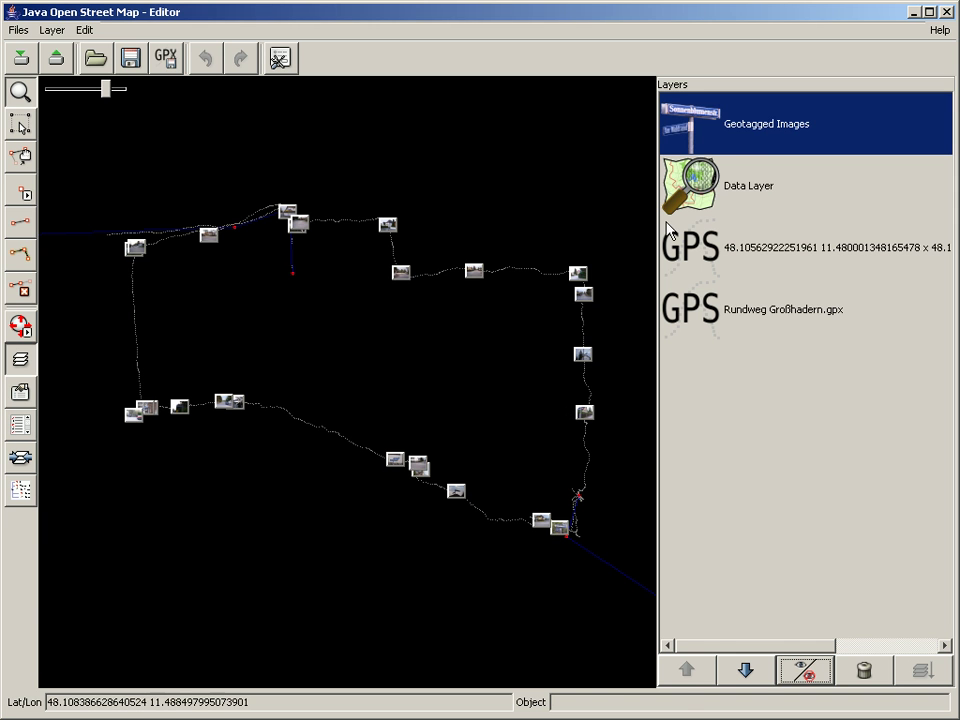
right_click(703, 108)
left_click(741, 203)
scroll(512, 410, "down", 1)
scroll(512, 410, "down", 6)
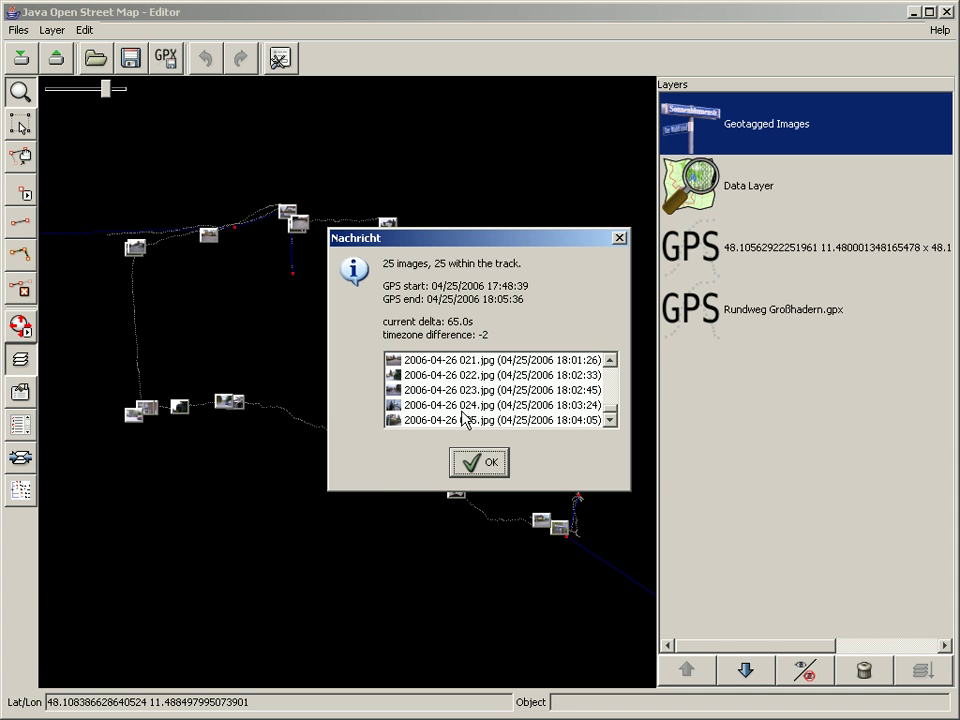
left_click(478, 463)
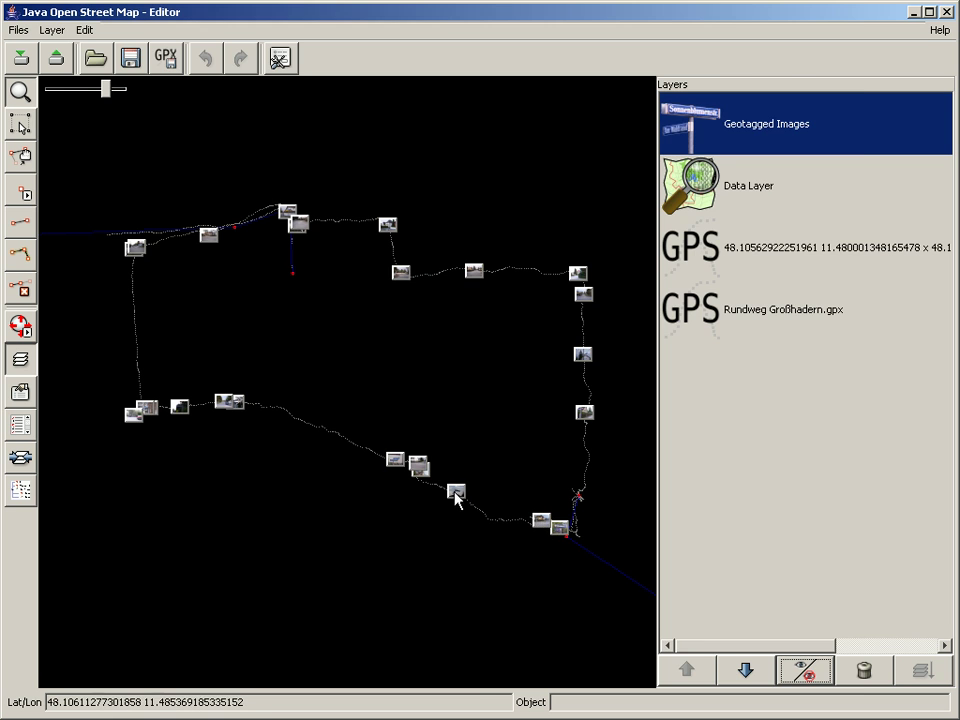
Preview photo 2006-04-26 003.jpg scaled to fit, then close it
left_click(456, 492)
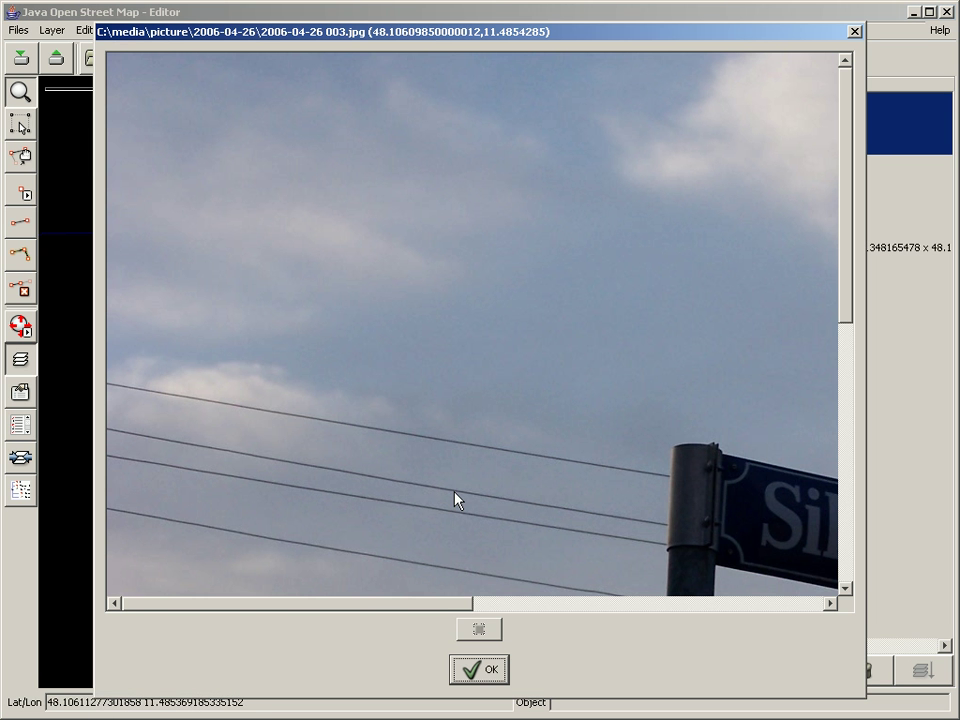
left_click(476, 629)
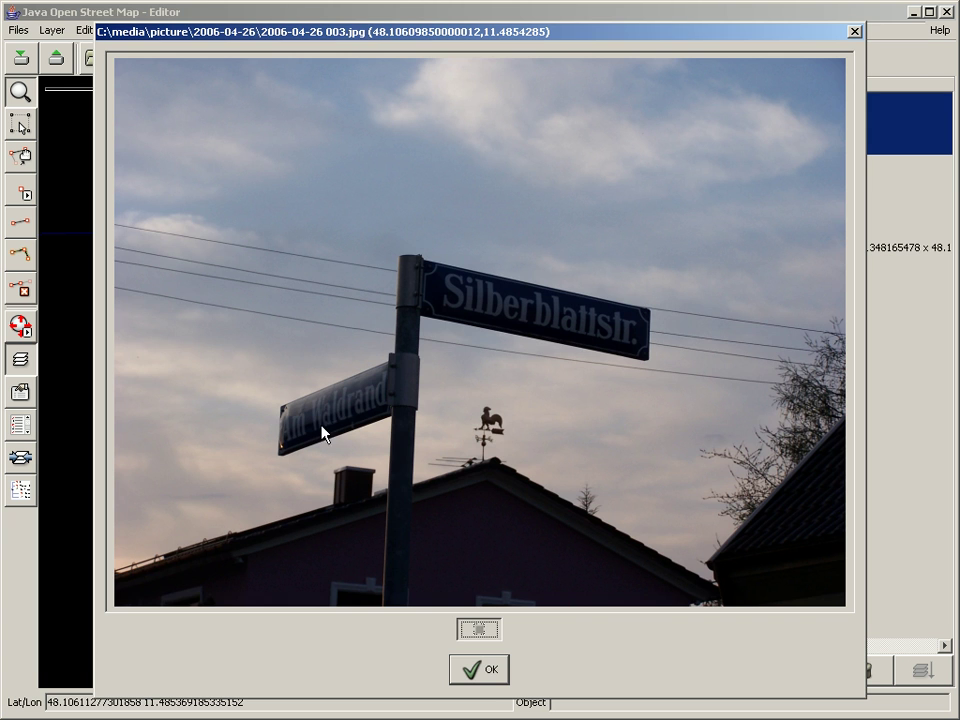
left_click(480, 672)
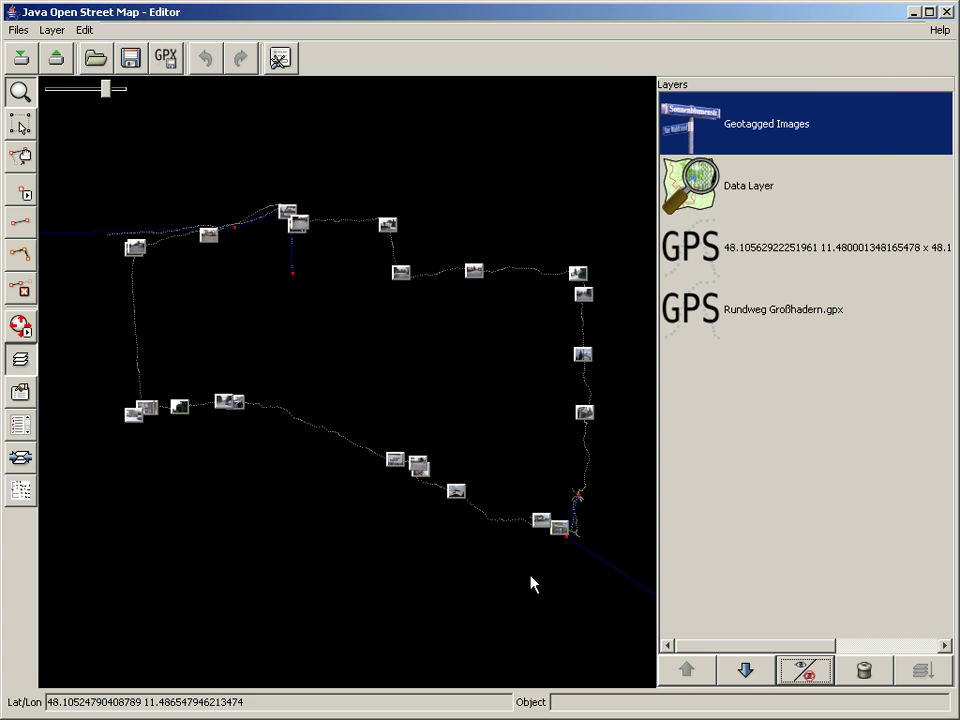
Add three nodes along the track's lower-right stretch near the photo markers
left_click_drag(529, 572, 450, 452)
scroll(418, 482, "up", 3)
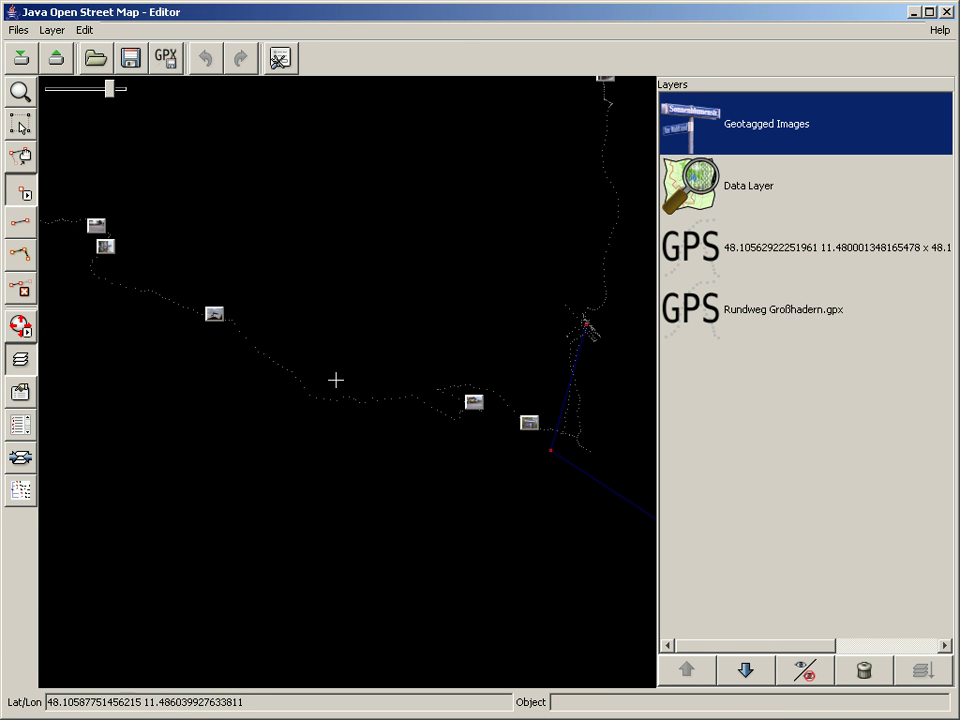
left_click(451, 402)
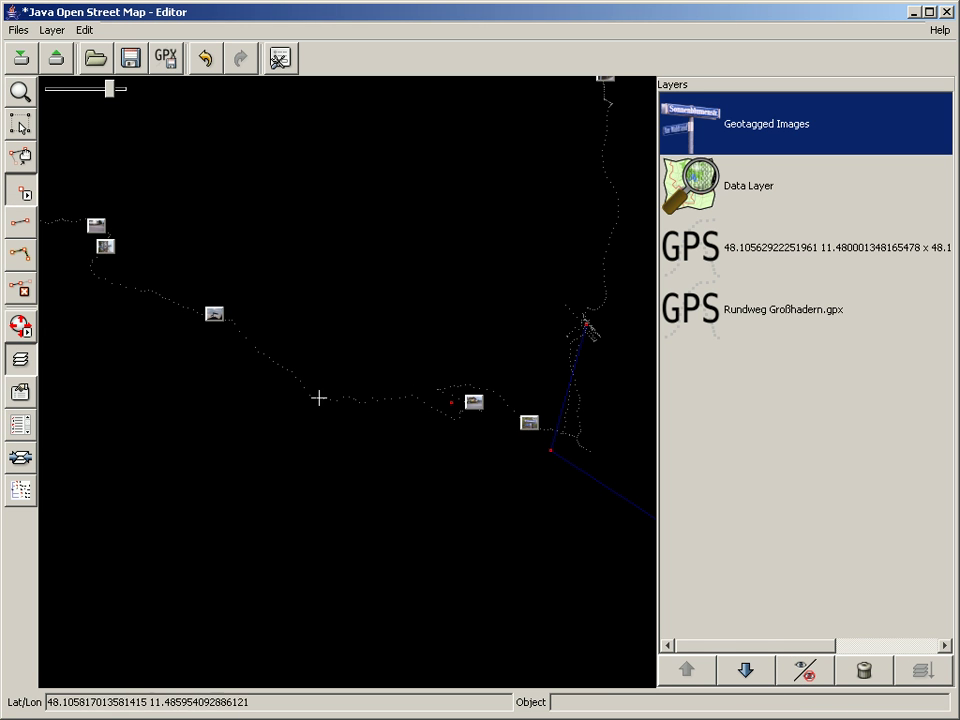
left_click(326, 396)
left_click_drag(193, 309, 381, 401)
left_click(430, 418)
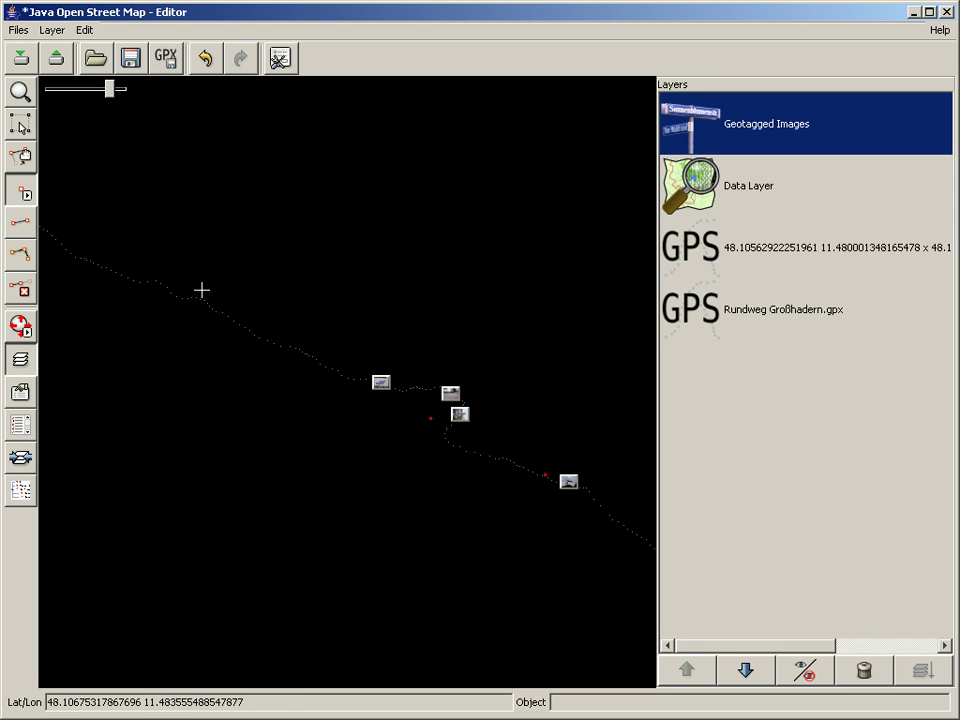
Pan along the track toward its left corner and back to the traced nodes
left_click_drag(461, 465, 410, 426)
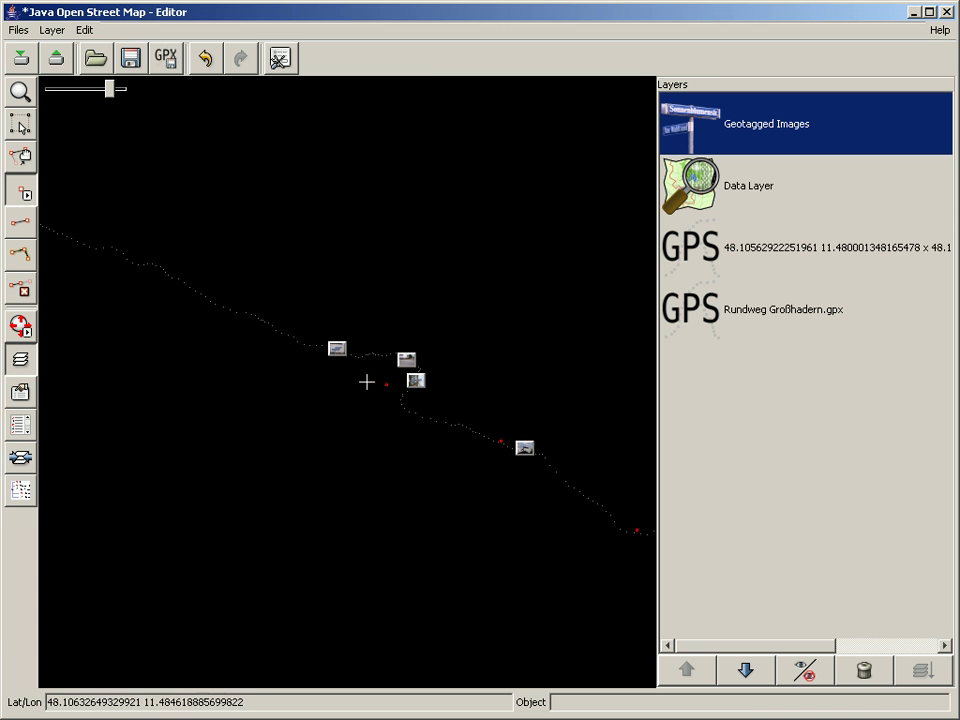
left_click_drag(335, 367, 559, 471)
left_click_drag(199, 375, 435, 476)
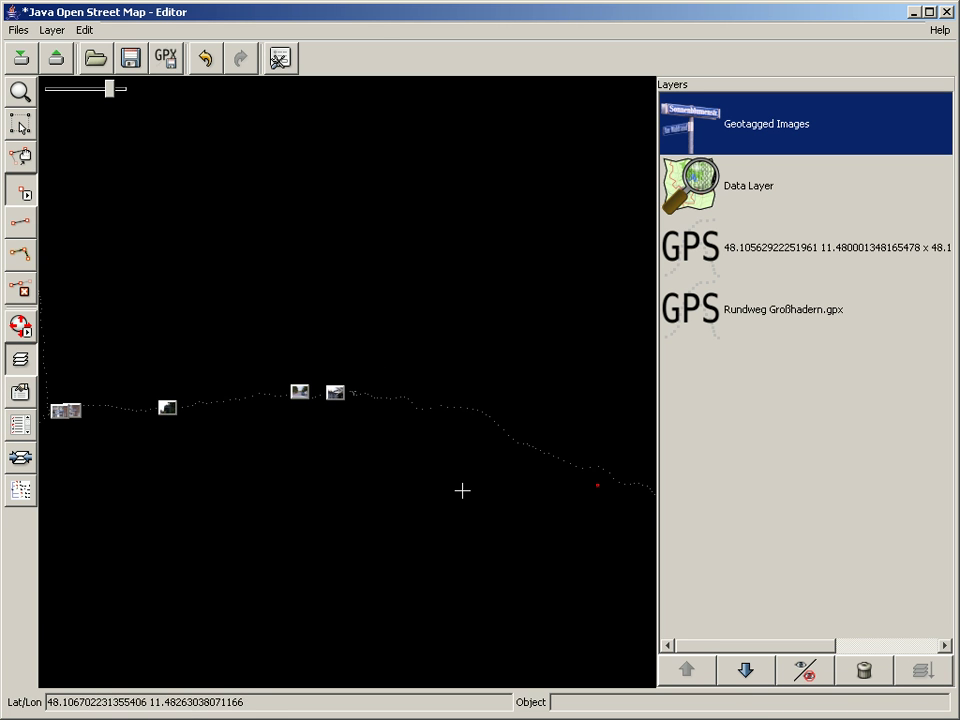
left_click_drag(324, 411, 601, 439)
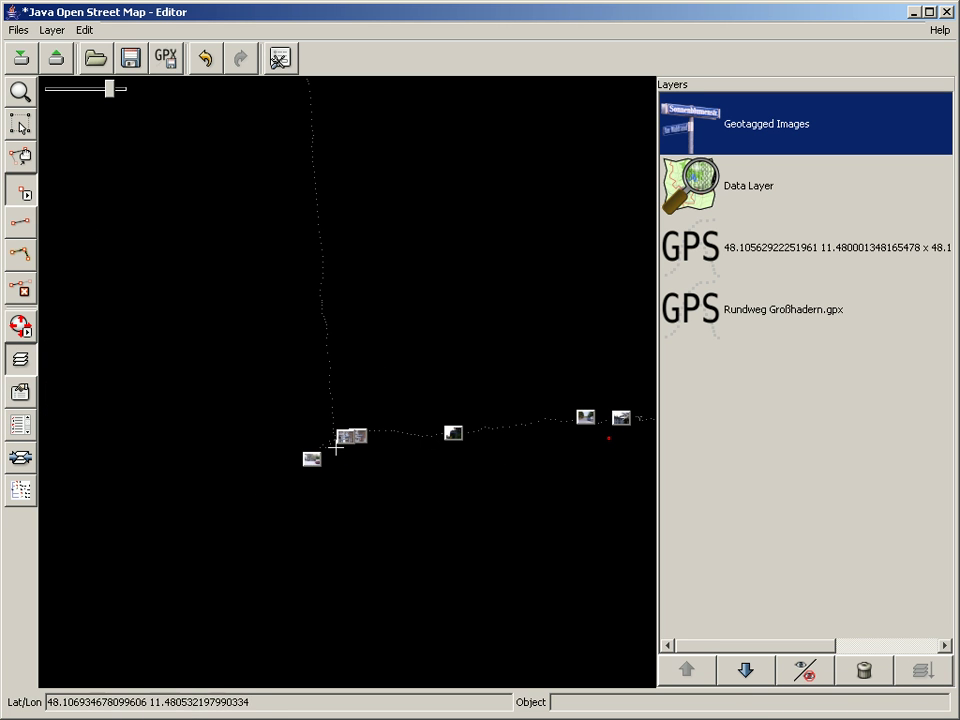
left_click_drag(357, 459, 426, 437)
left_click_drag(476, 392, 217, 399)
left_click_drag(446, 469, 347, 453)
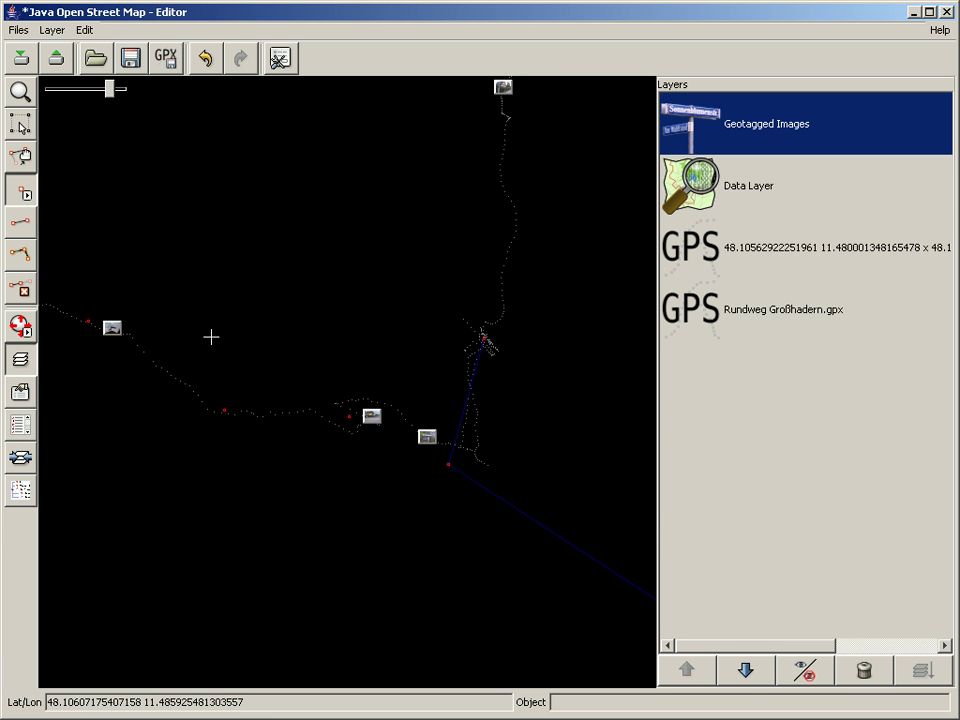
Join the new nodes with segments westward along the lower track to its left corner
left_click(21, 224)
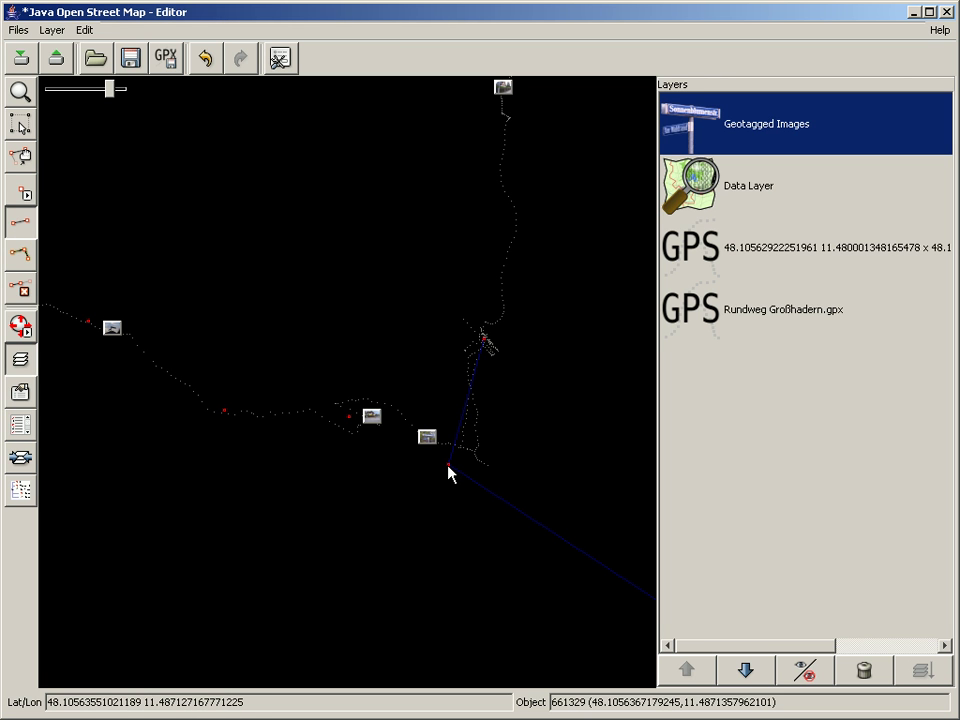
left_click_drag(448, 466, 226, 411)
left_click_drag(86, 326, 441, 410)
scroll(492, 433, "down", 2)
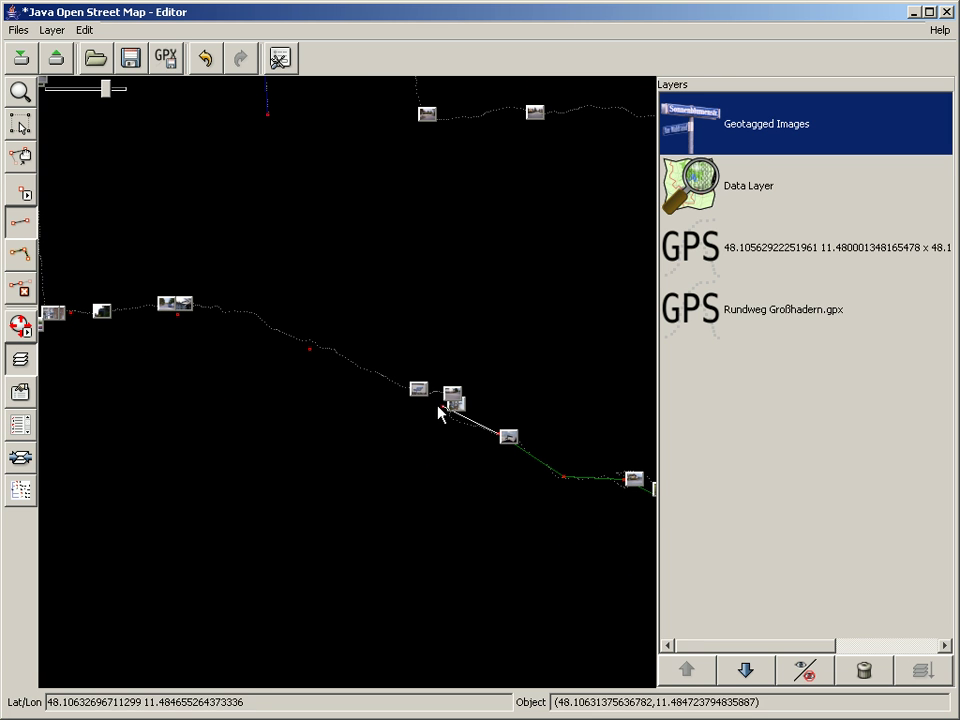
left_click(306, 355)
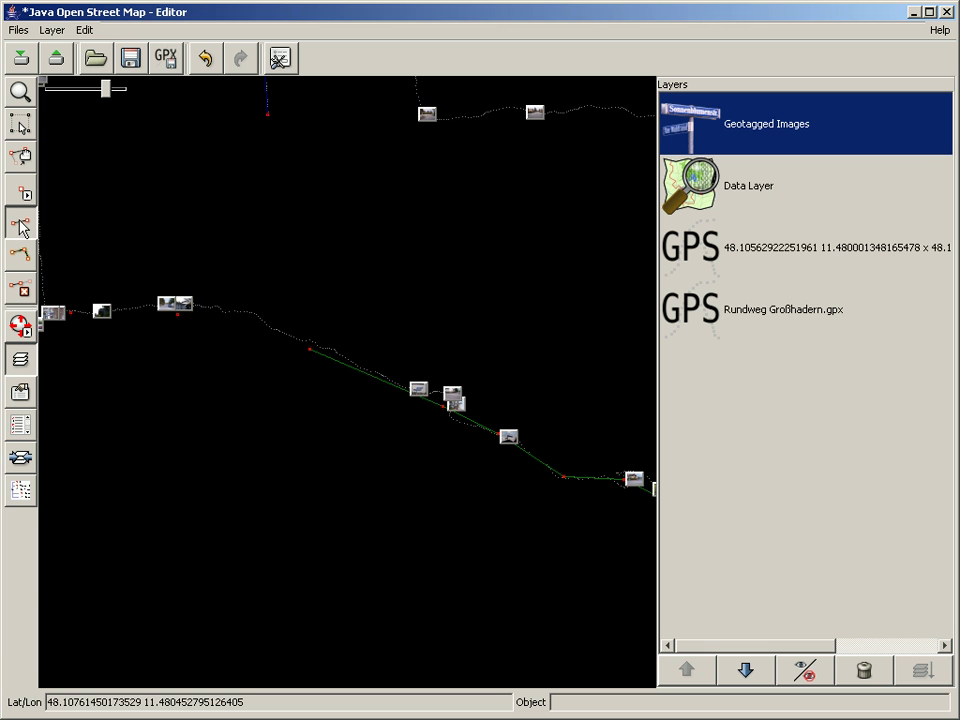
left_click_drag(139, 264, 380, 360)
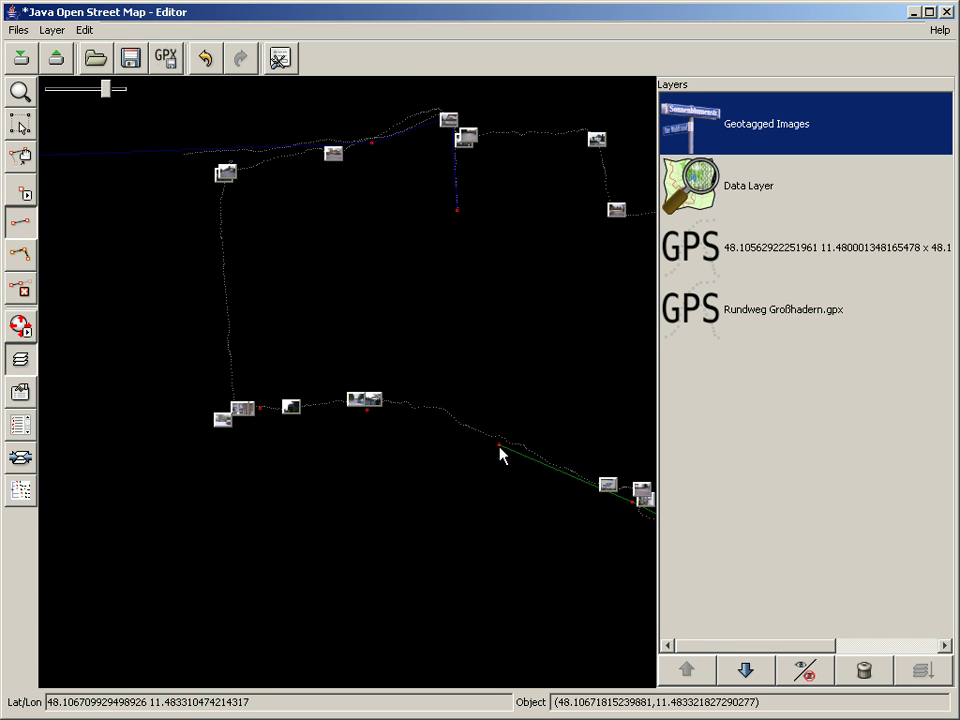
left_click(366, 411)
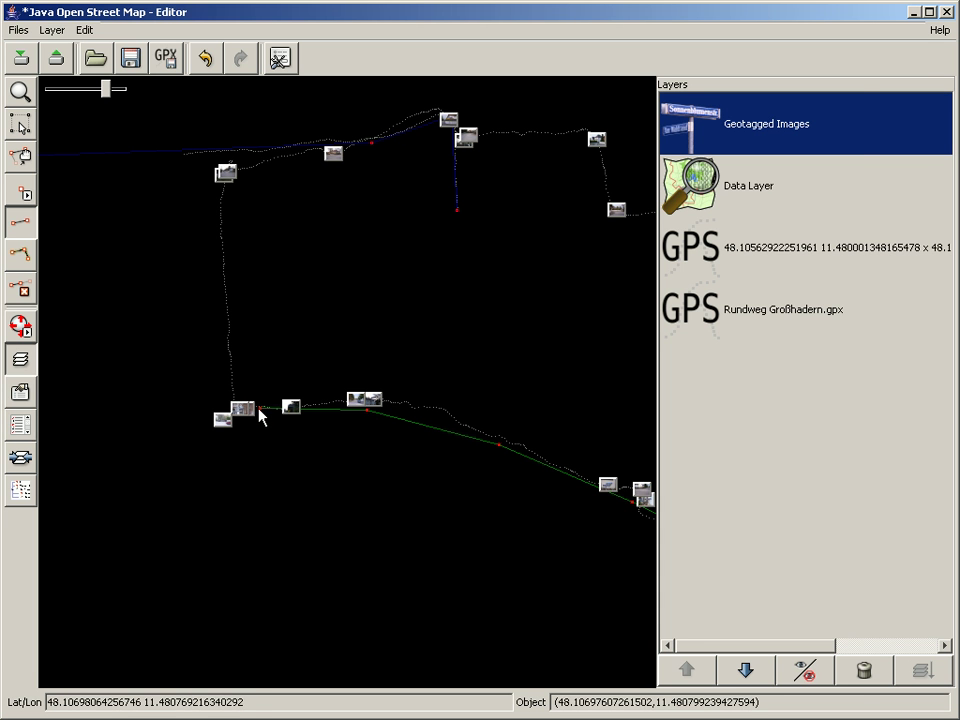
Preview the photo at the track's left corner, then close it
left_click(221, 423)
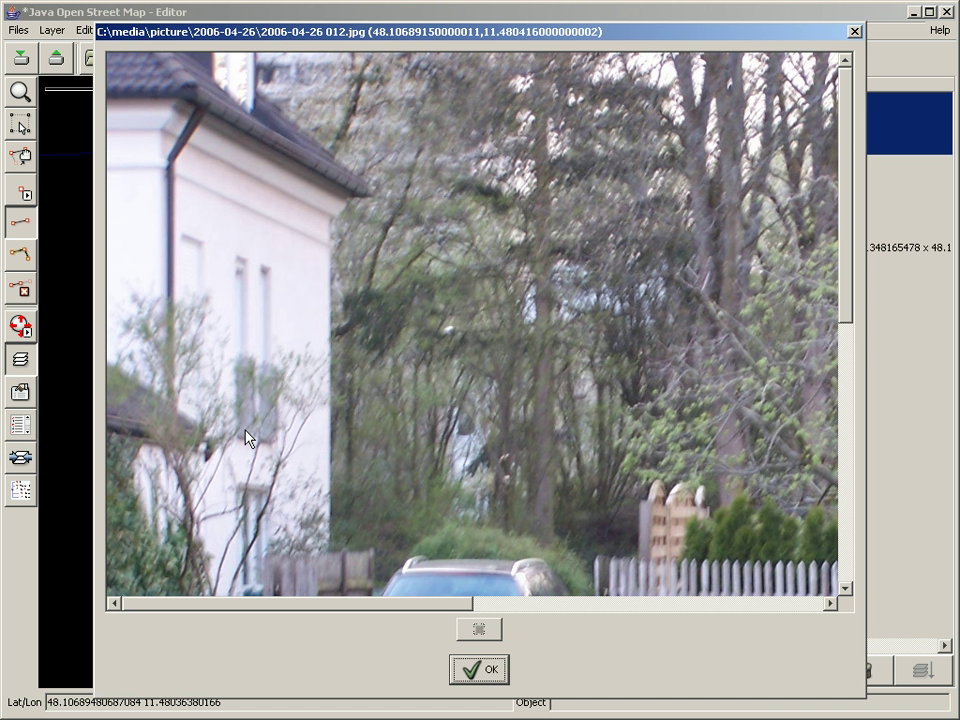
key("Return")
scroll(223, 414, "up", 2)
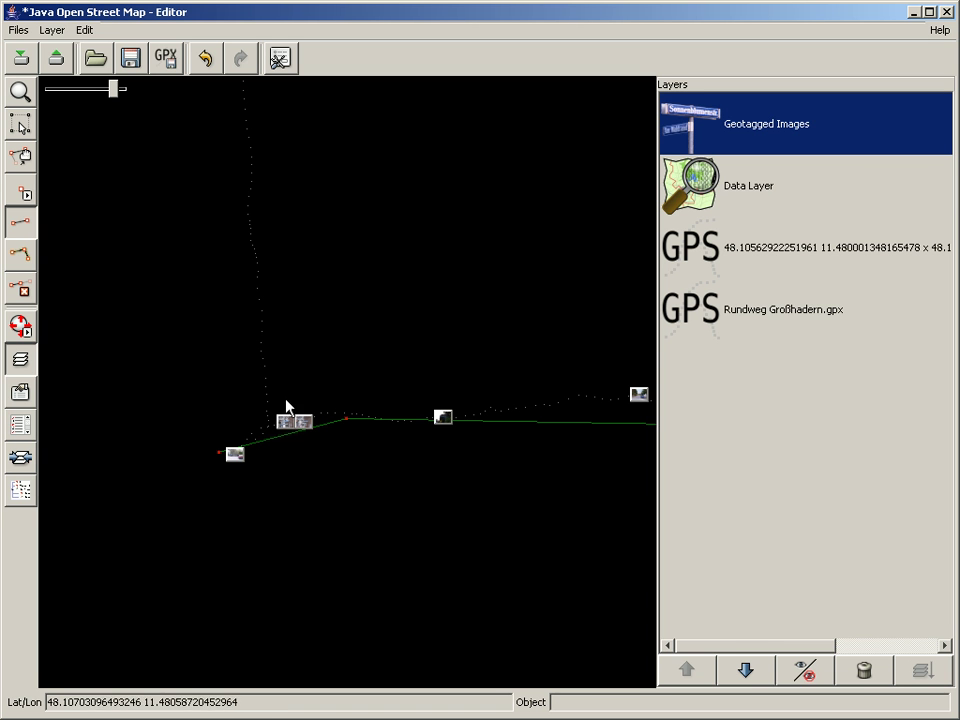
scroll(414, 448, "down", 1)
scroll(206, 414, "down", 2)
scroll(263, 412, "up", 1)
scroll(263, 412, "down", 2)
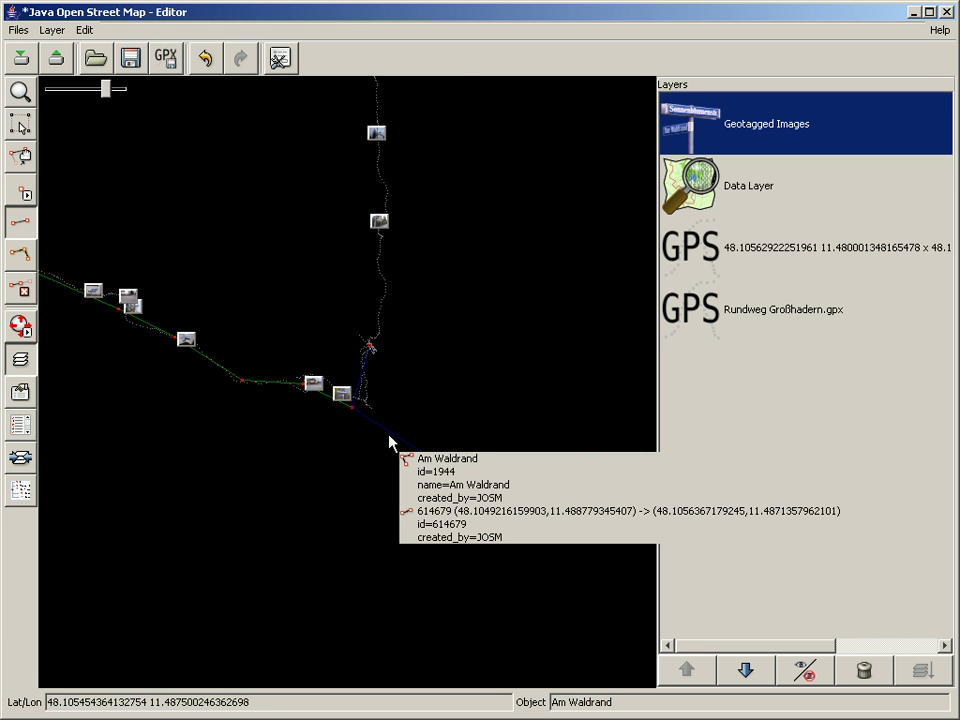
View the junction street-sign photos, including 003.jpg with Silberblattstr. and Am Waldrand, fitted, then close them
left_click(345, 400)
left_click(479, 628)
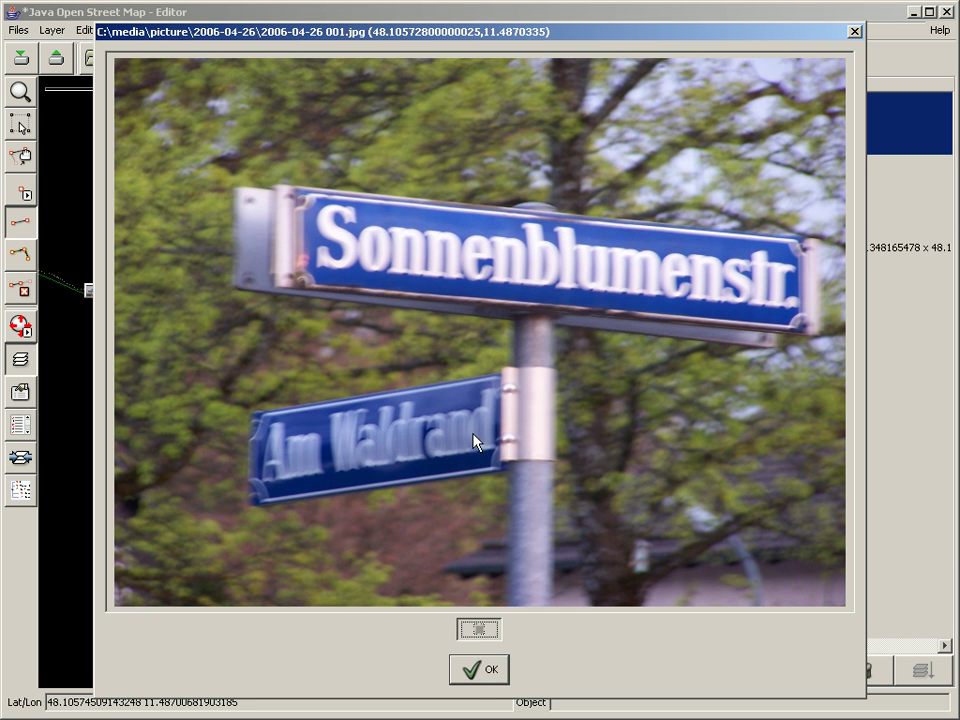
left_click(482, 687)
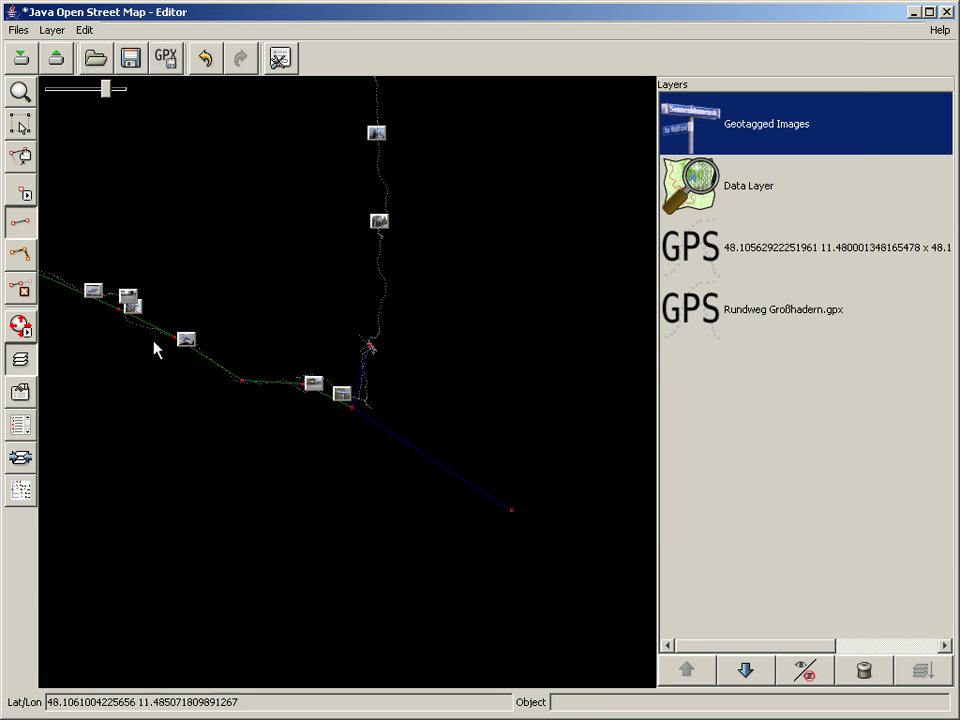
left_click(187, 341)
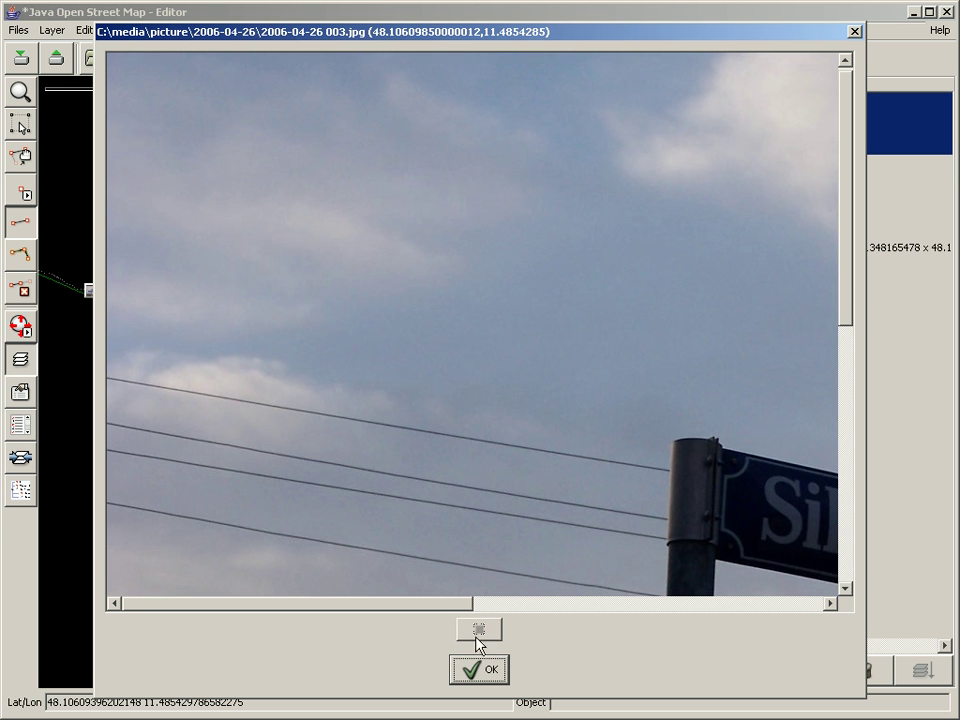
left_click(477, 628)
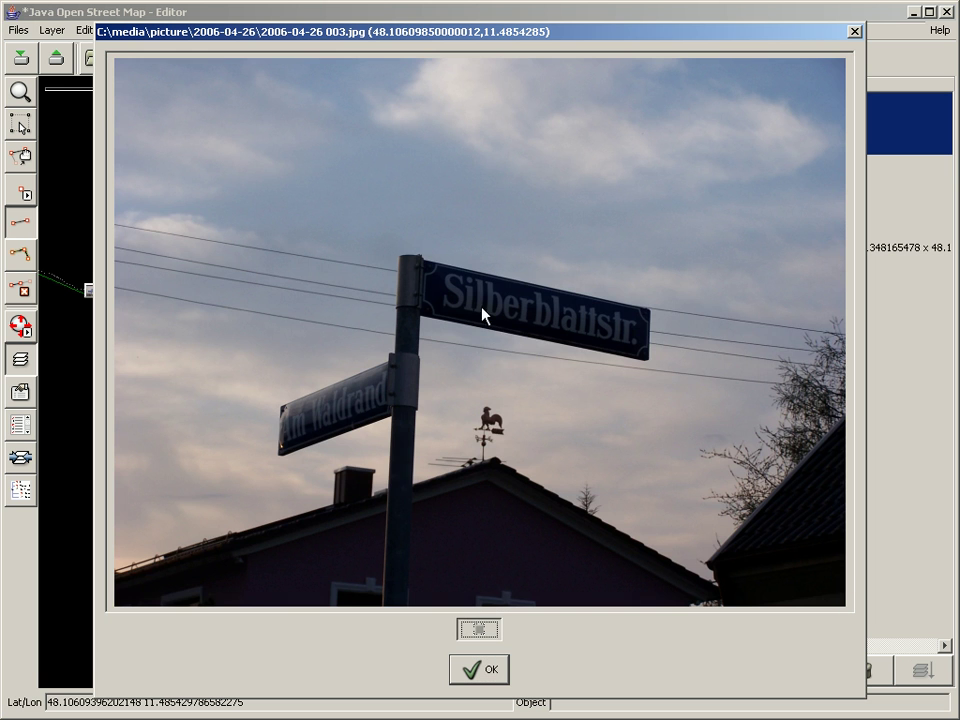
left_click(484, 668)
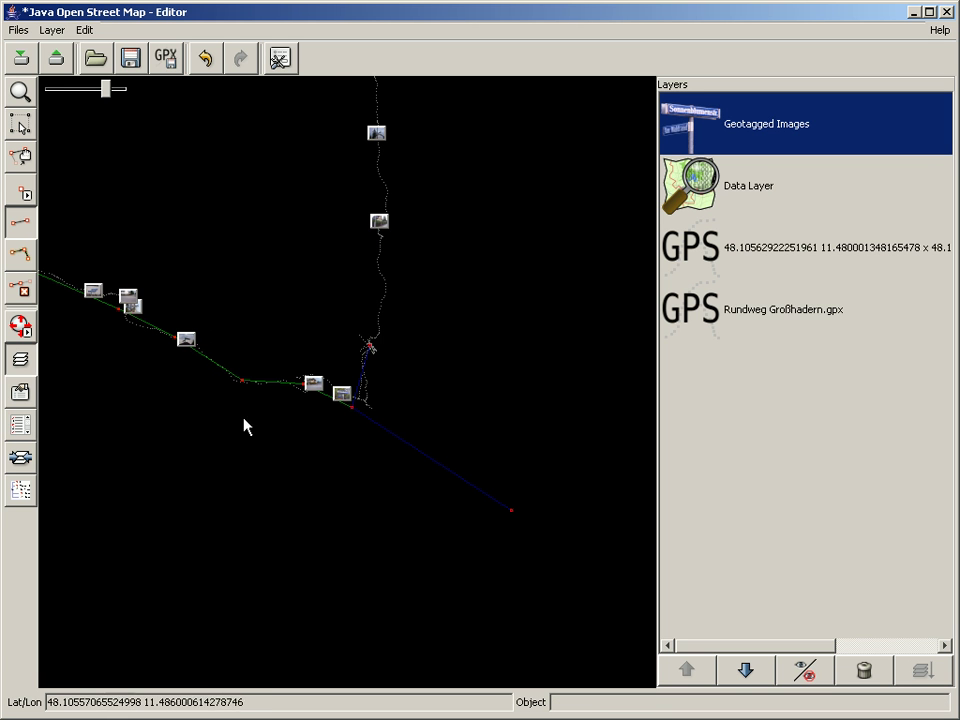
Select the long end segment plus the green traced and lower-track segments
left_click_drag(272, 413, 364, 480)
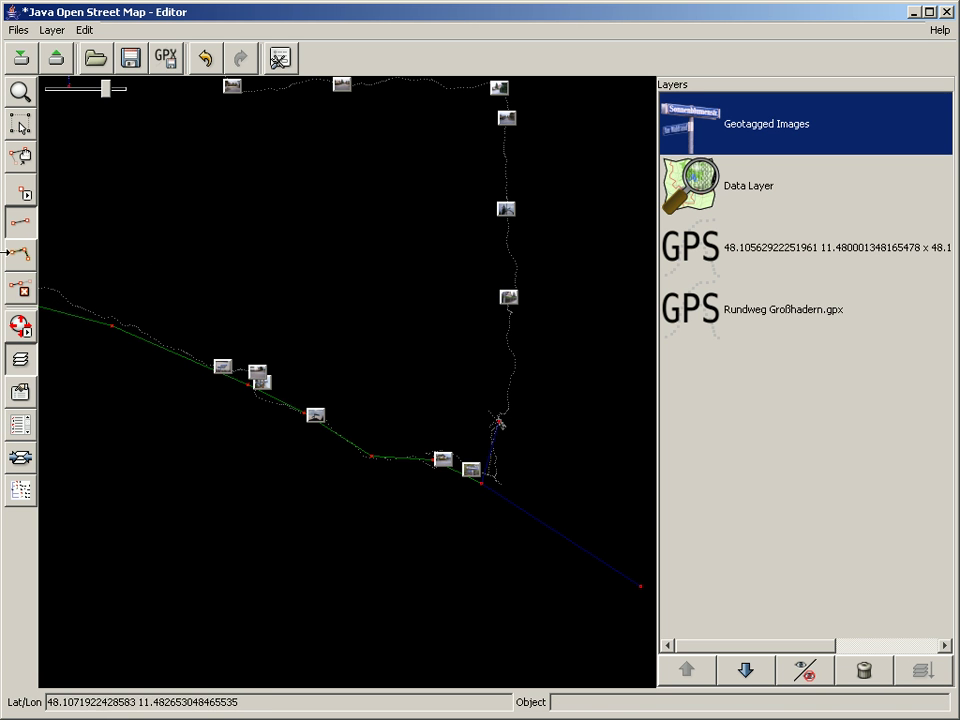
left_click(19, 123)
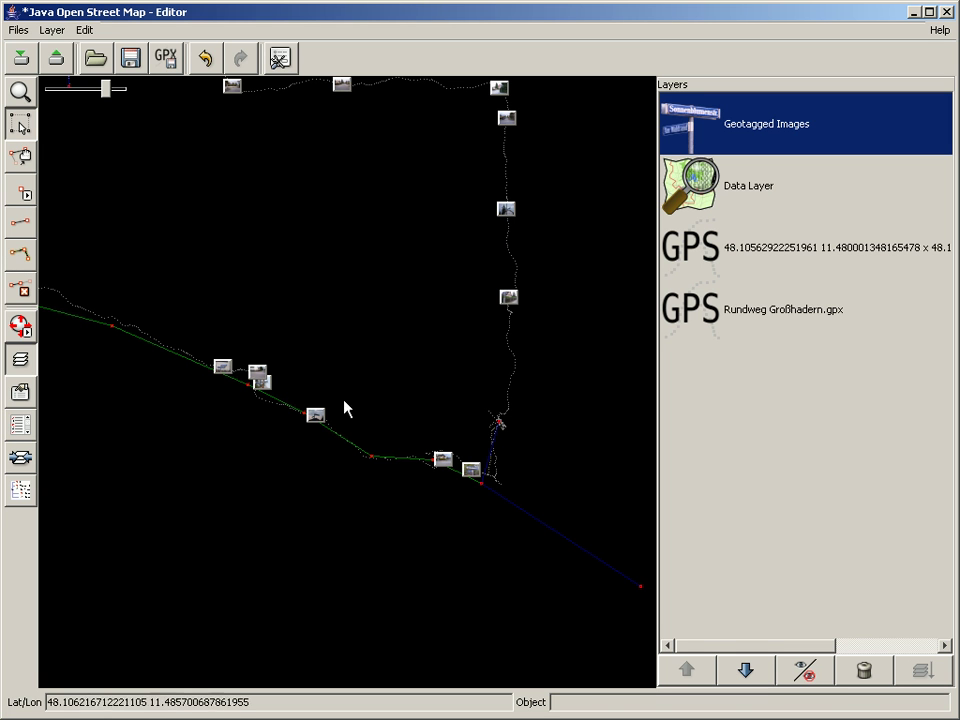
left_click(505, 510)
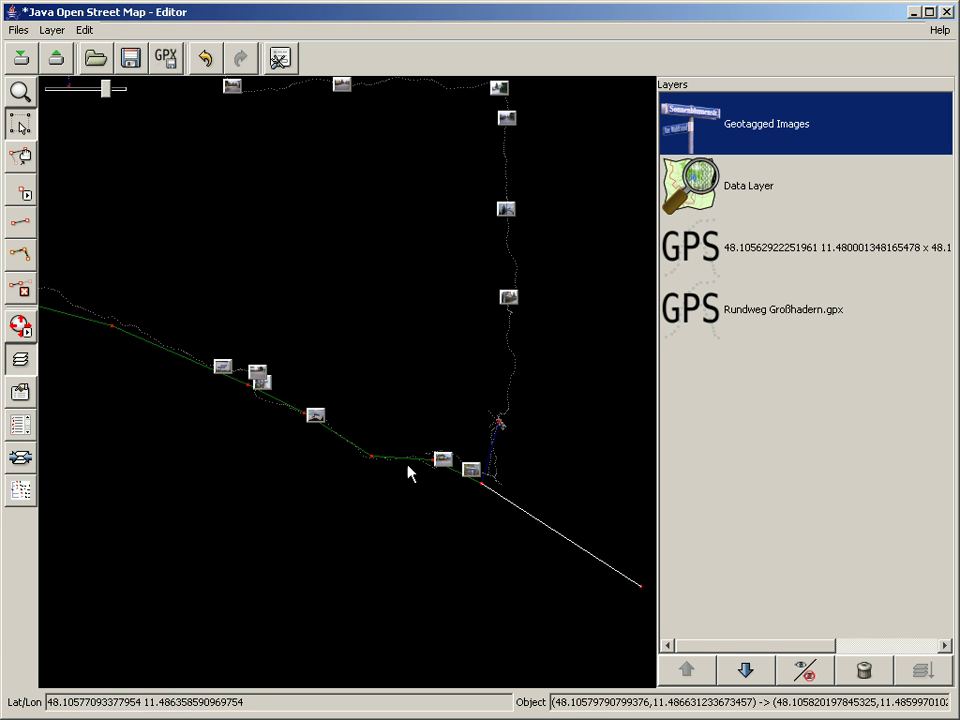
left_click_drag(459, 490, 532, 487)
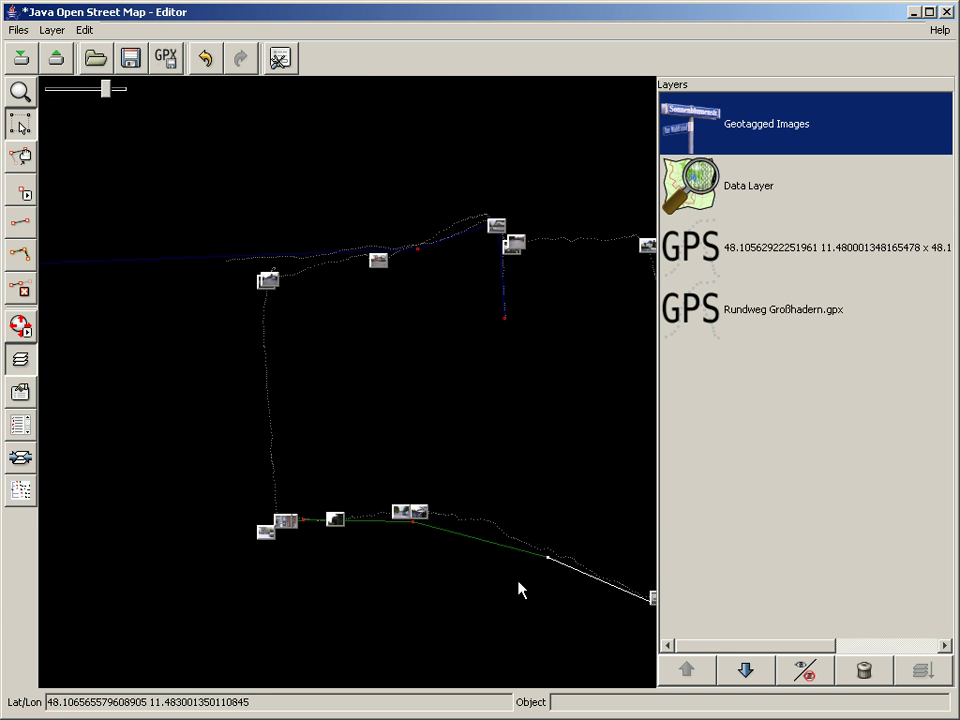
left_click_drag(521, 579, 243, 484)
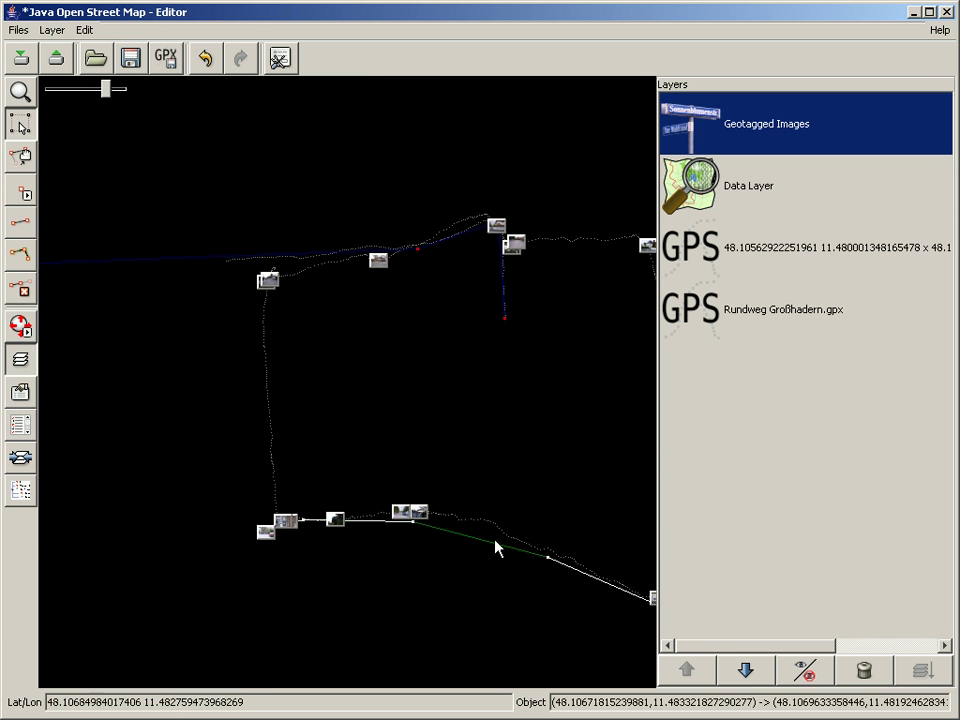
left_click_drag(504, 480, 343, 368)
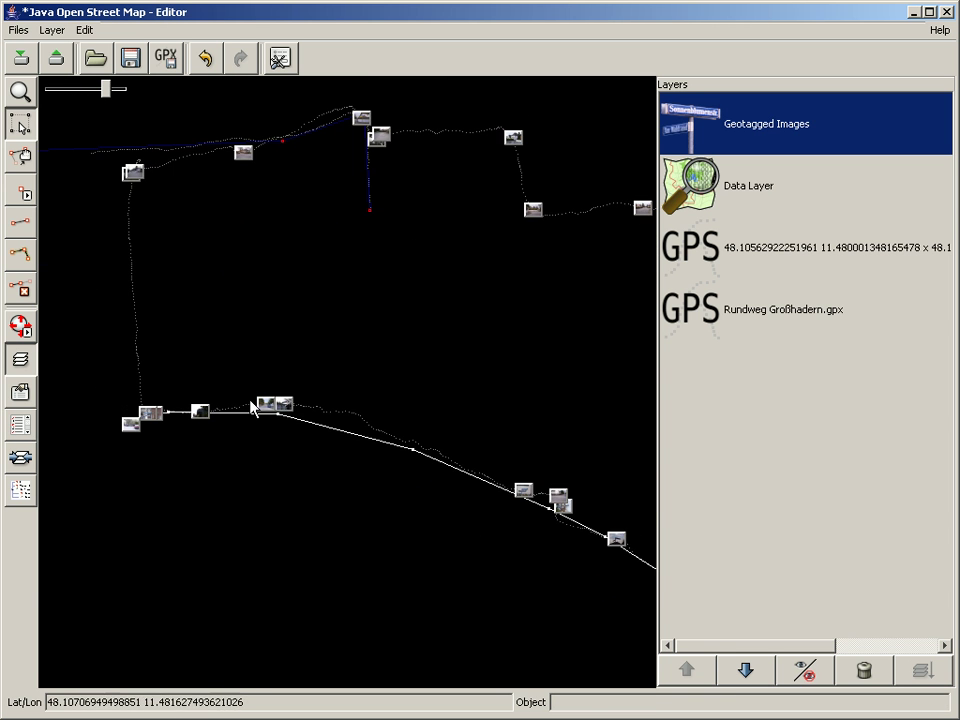
left_click_drag(214, 418, 424, 441)
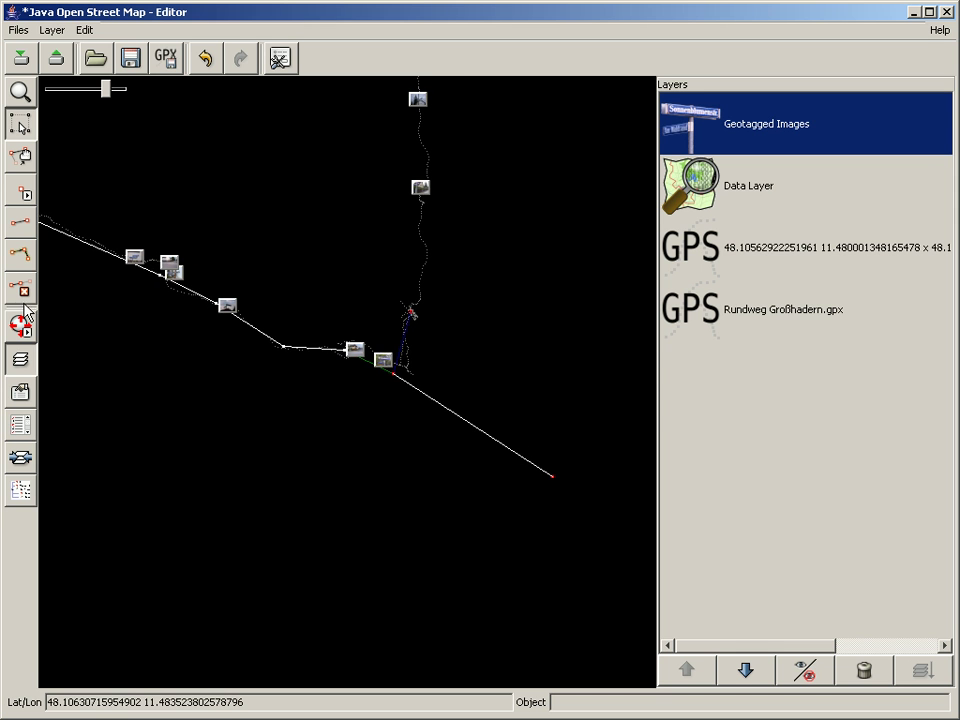
Add the selected segments to the existing way, declining both new-way prompts with Nein
left_click(19, 257)
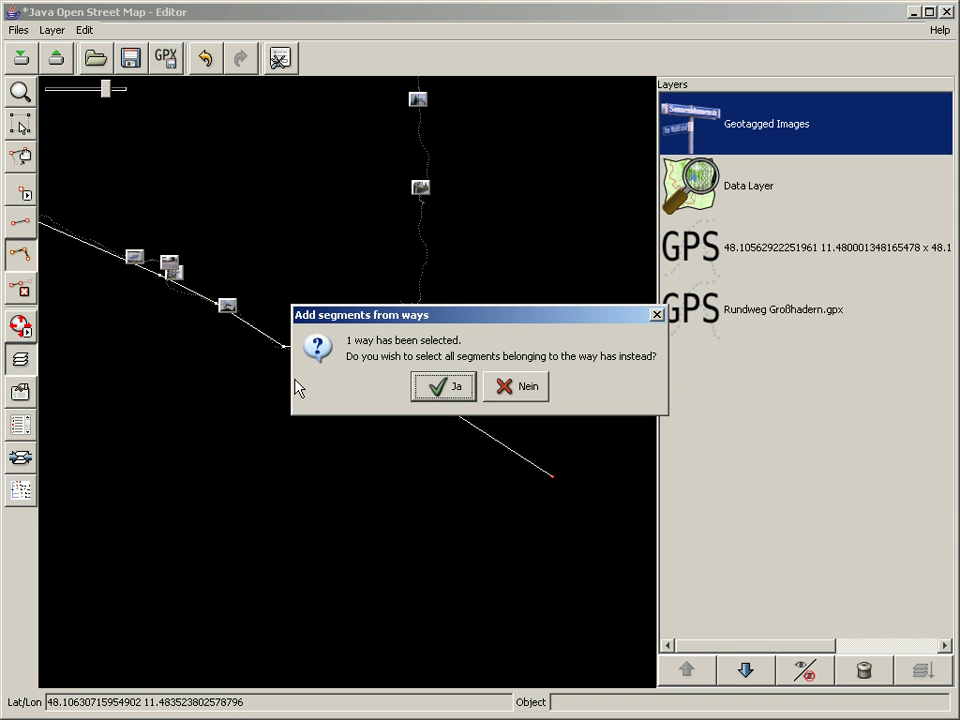
left_click_drag(409, 323, 358, 517)
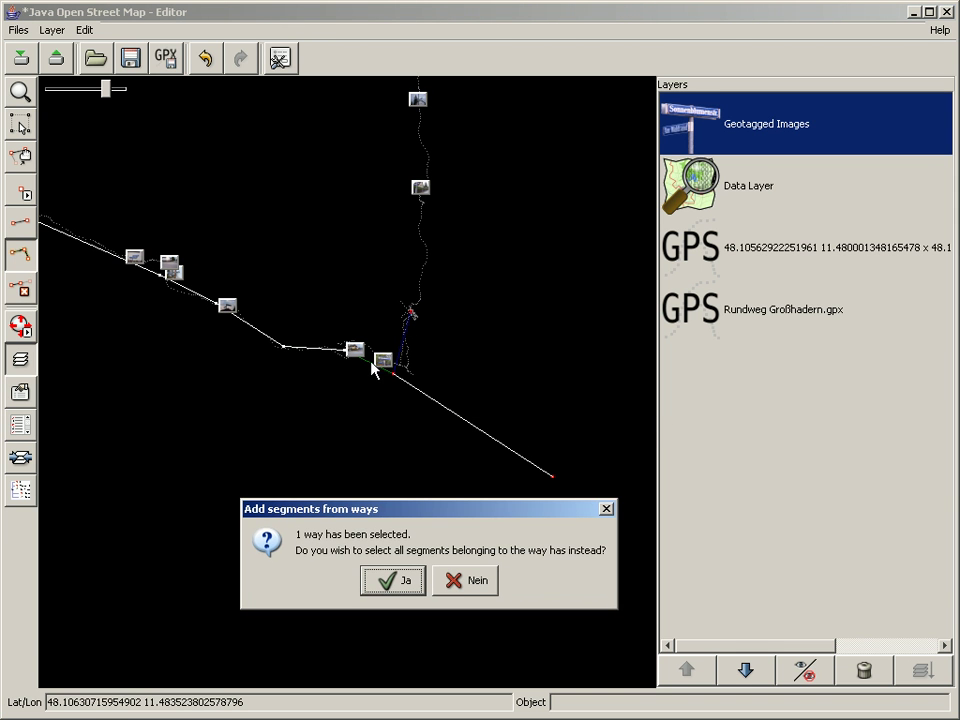
left_click(474, 583)
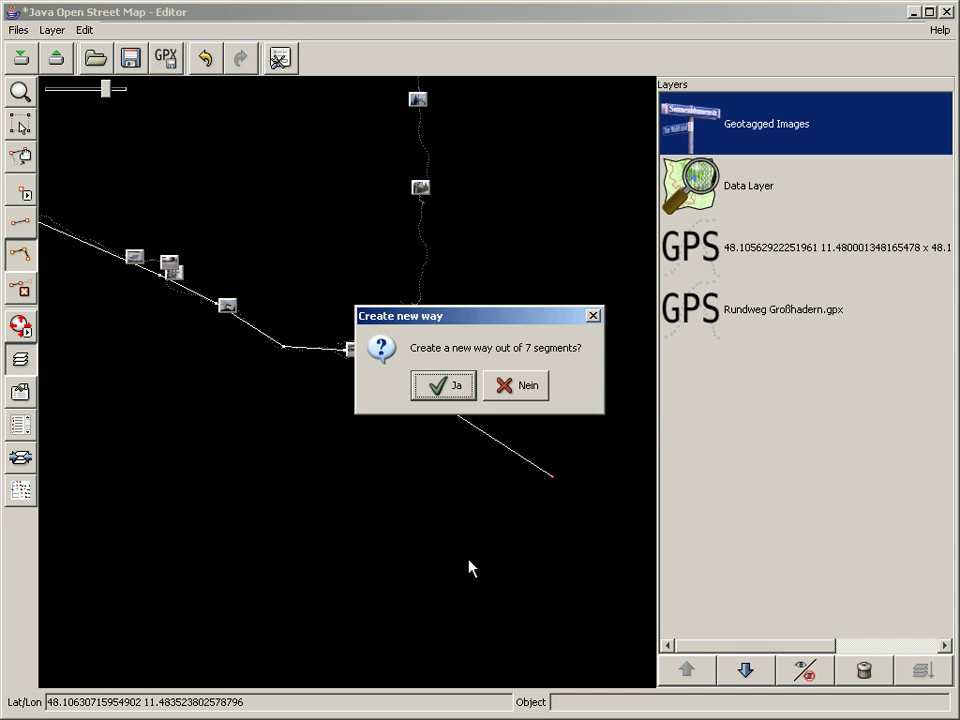
left_click(512, 388)
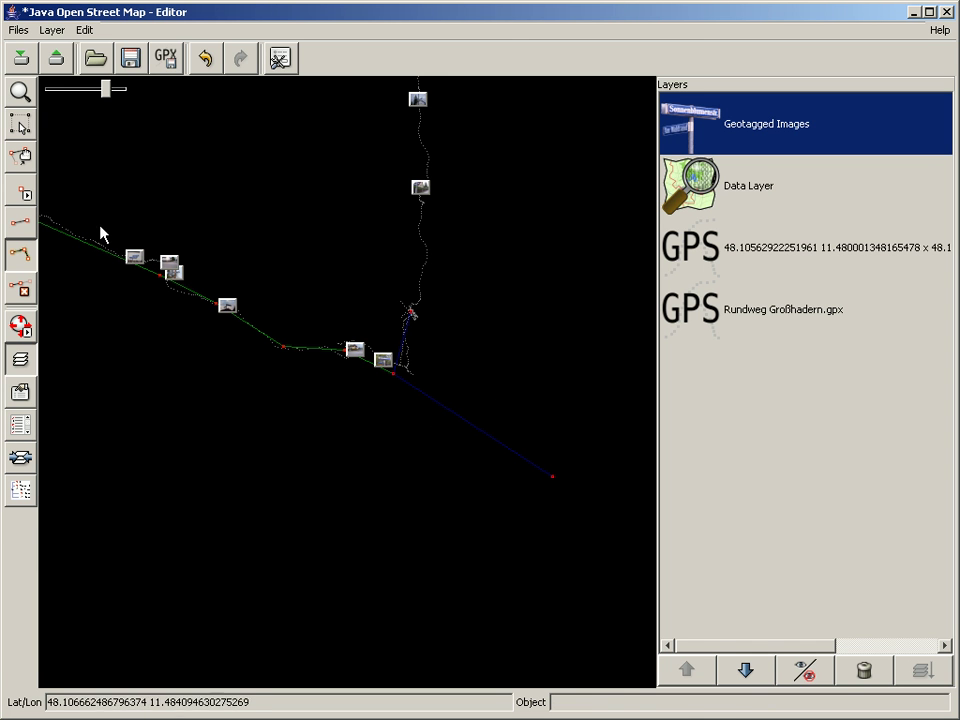
Select all eight traced segments, starting with the long end segment
left_click(26, 118)
left_click(429, 396)
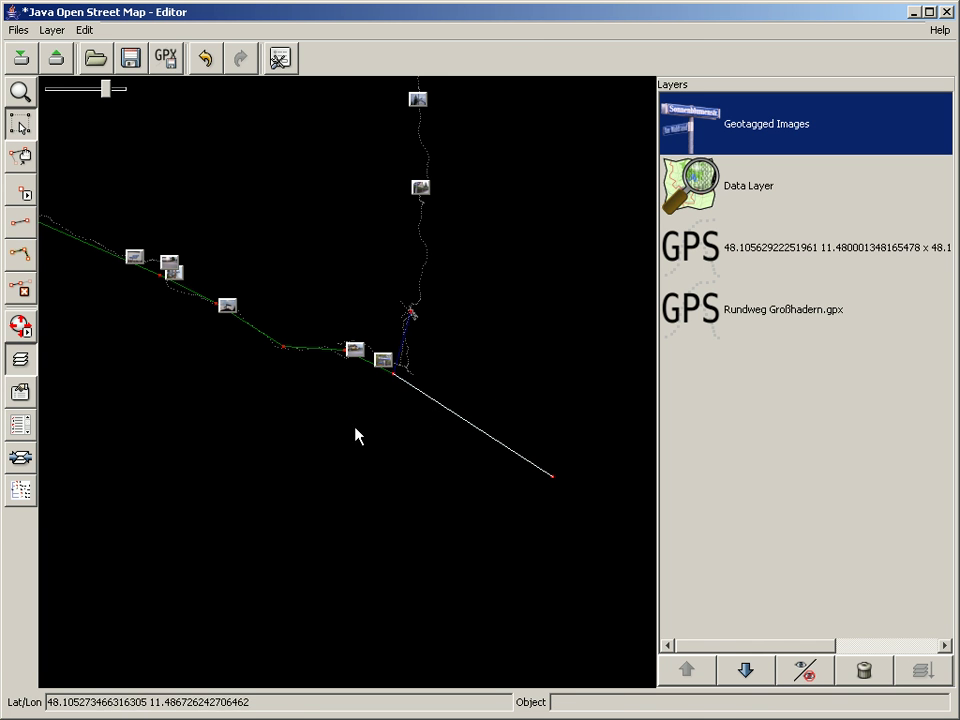
left_click_drag(377, 390, 299, 314)
left_click_drag(242, 345, 95, 343)
left_click_drag(445, 532, 127, 355)
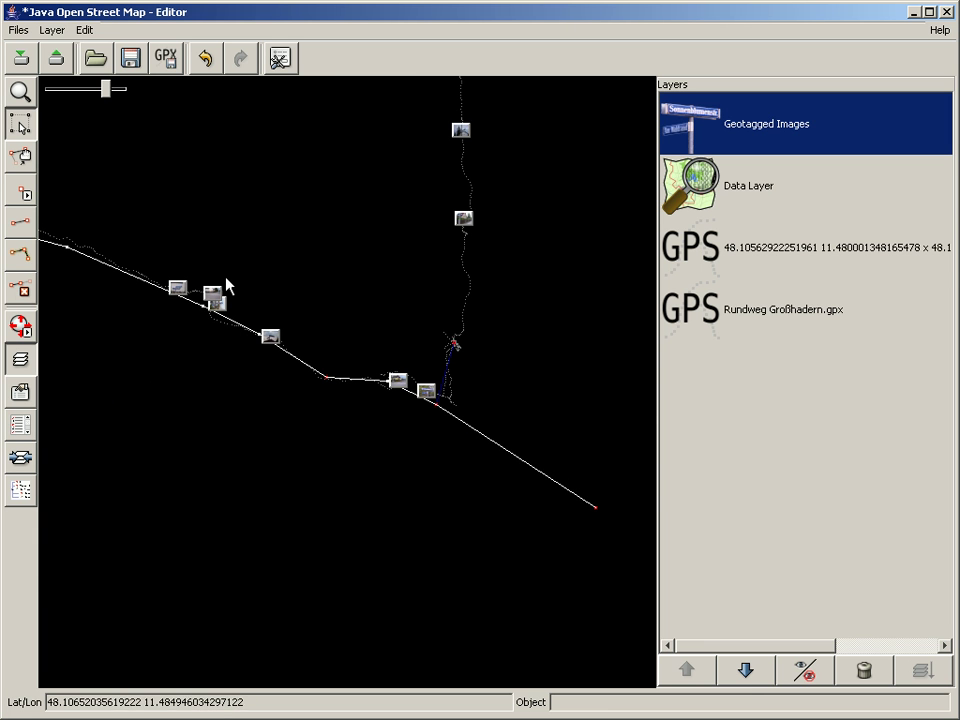
scroll(190, 330, "down", 1)
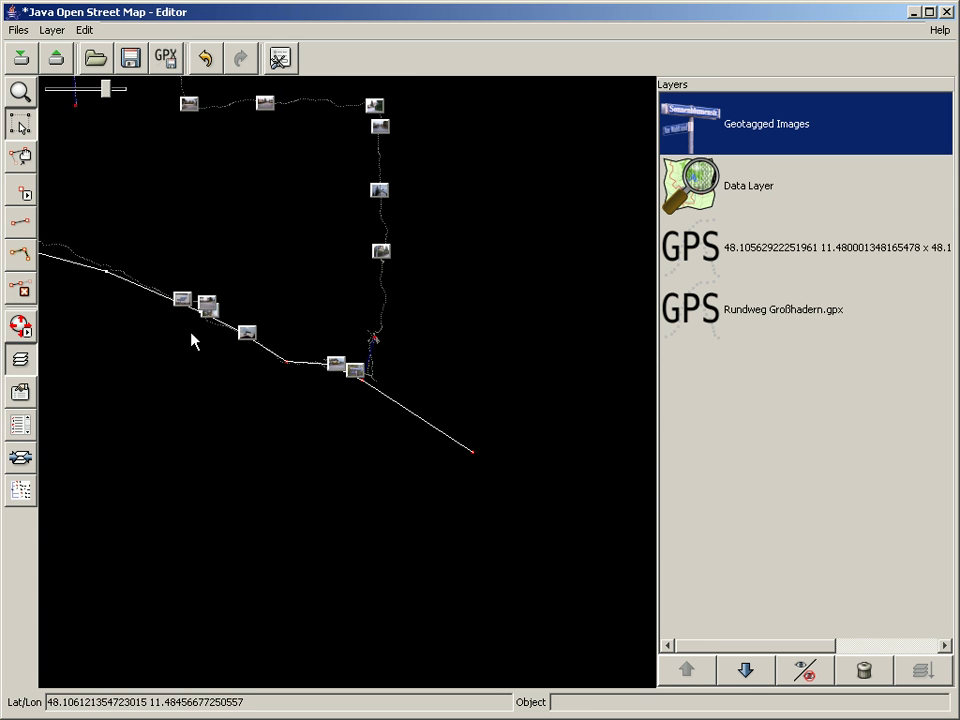
Add the eight segments to the Am Waldrand way, answering Nein to both prompts
left_click(19, 259)
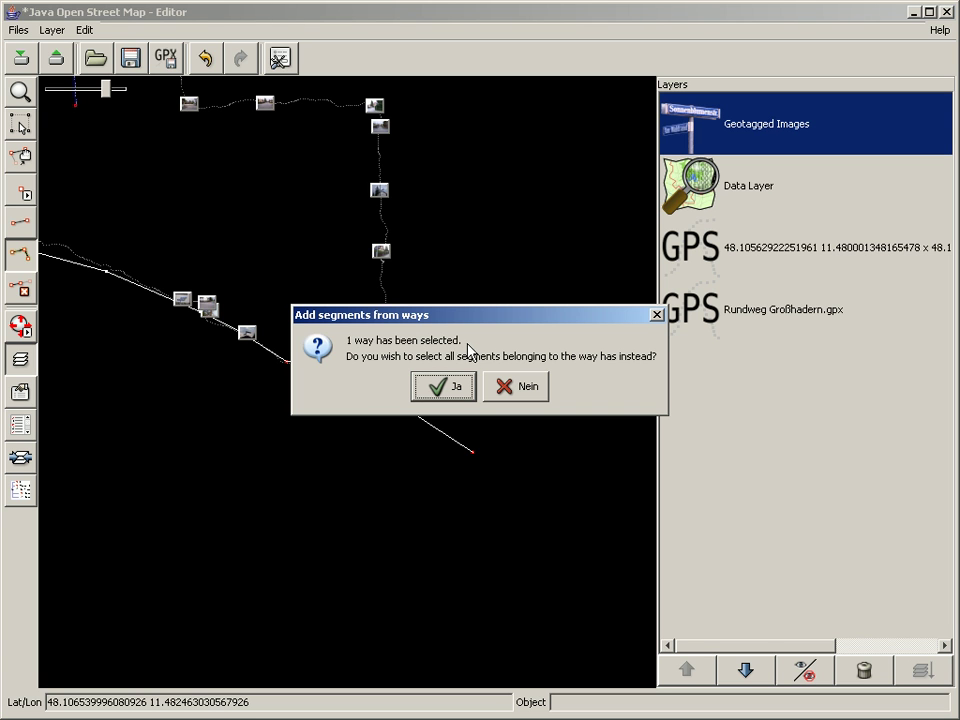
left_click(526, 389)
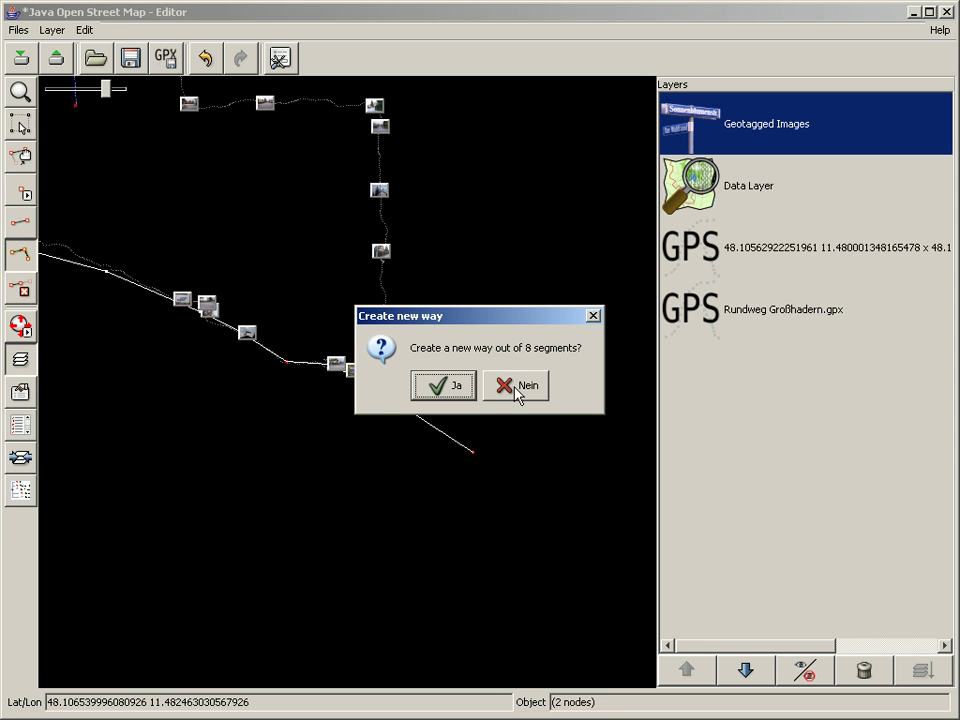
left_click(517, 393)
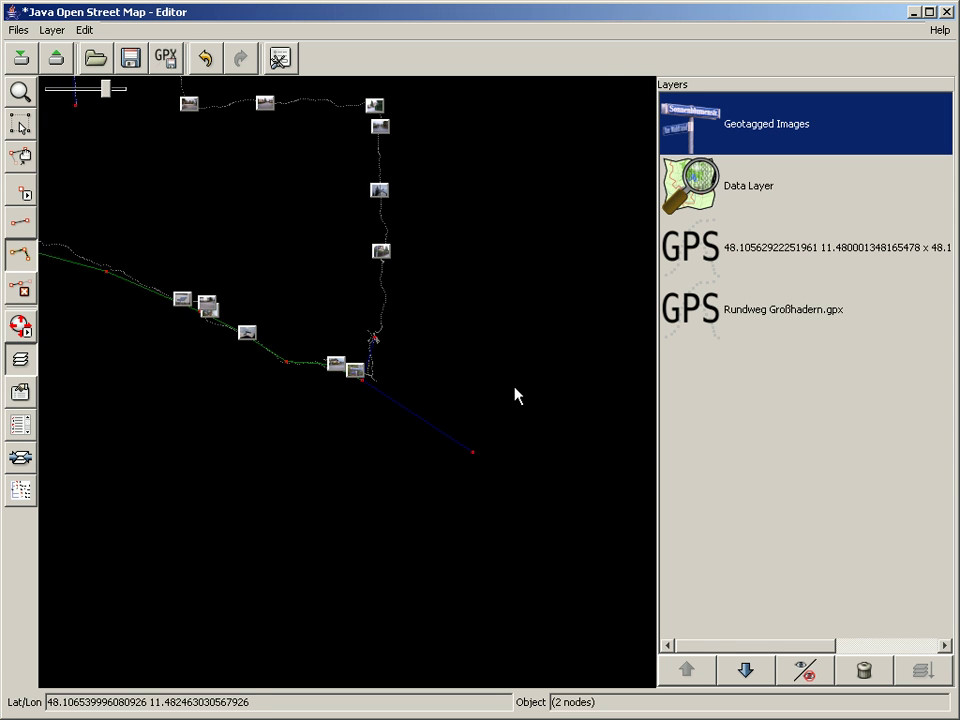
Select the Am Waldrand way and follow it north along the traced track
left_click(400, 413)
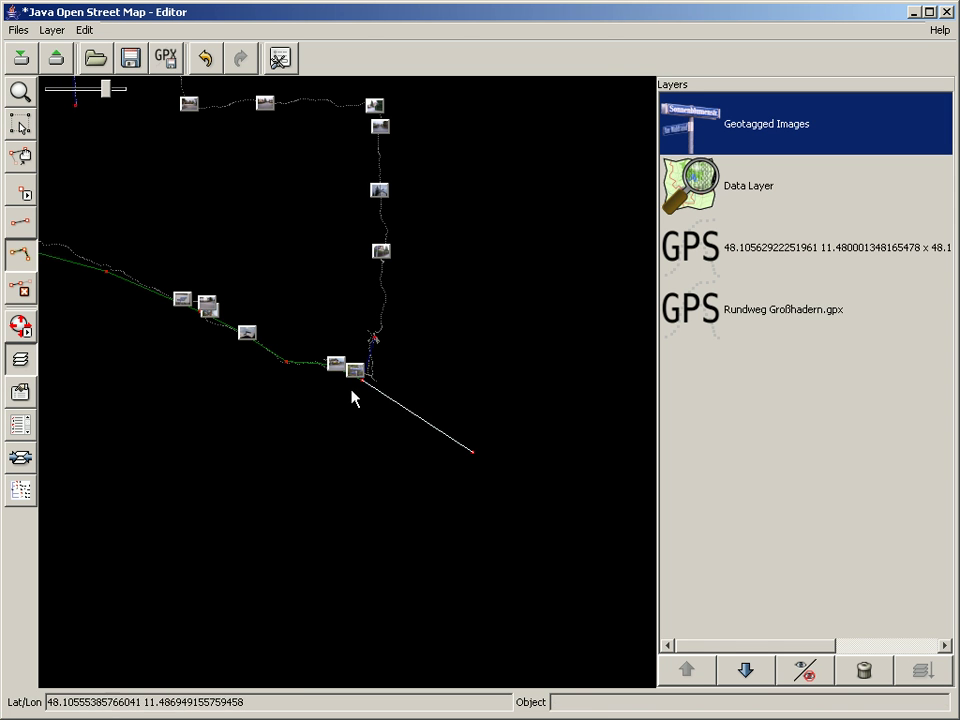
scroll(349, 405, "up", 3)
left_click_drag(122, 330, 448, 441)
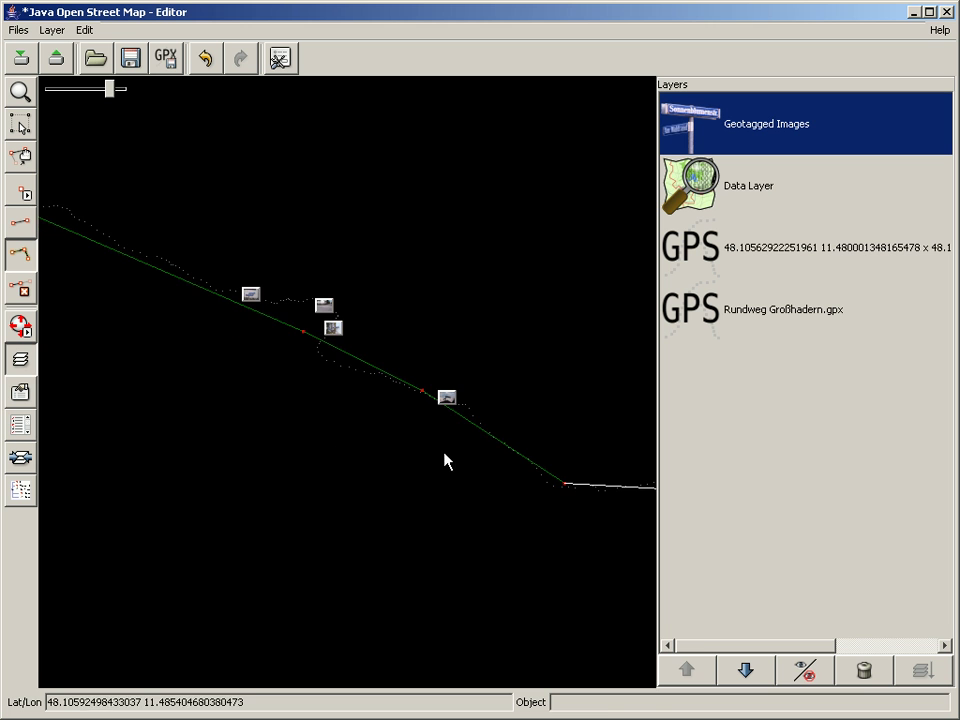
left_click_drag(88, 300, 484, 413)
left_click_drag(109, 364, 647, 450)
left_click_drag(596, 492, 216, 439)
Zoom out to centre the whole photo loop, then deselect the way with S
scroll(216, 439, "down", 2)
left_click_drag(415, 497, 312, 437)
scroll(448, 493, "down", 1)
left_click_drag(448, 493, 411, 488)
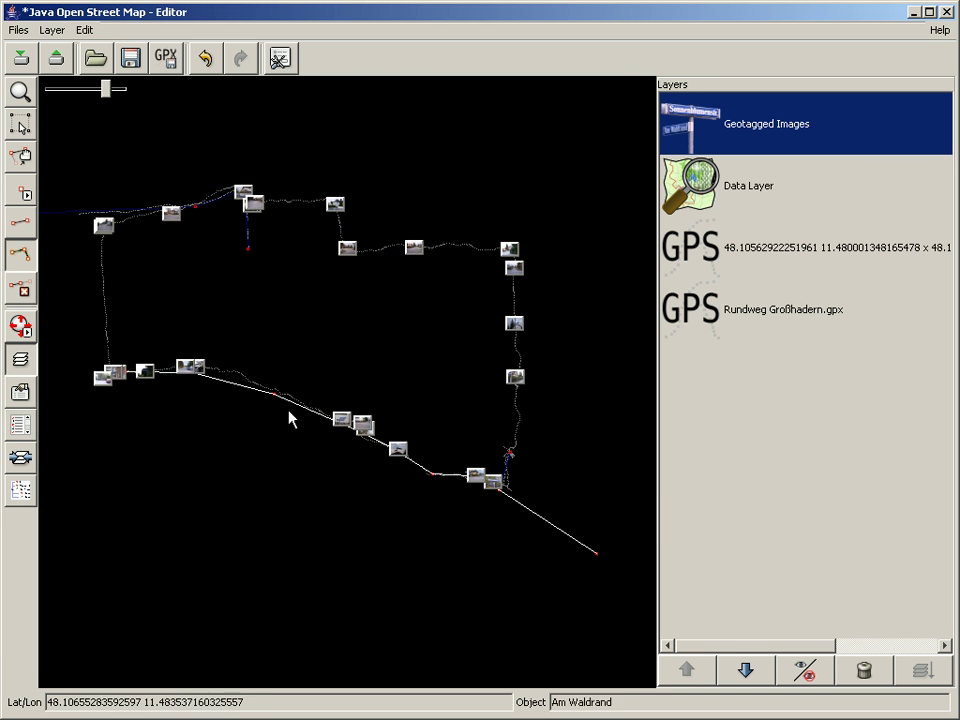
key("s")
mouse_move(253, 393)
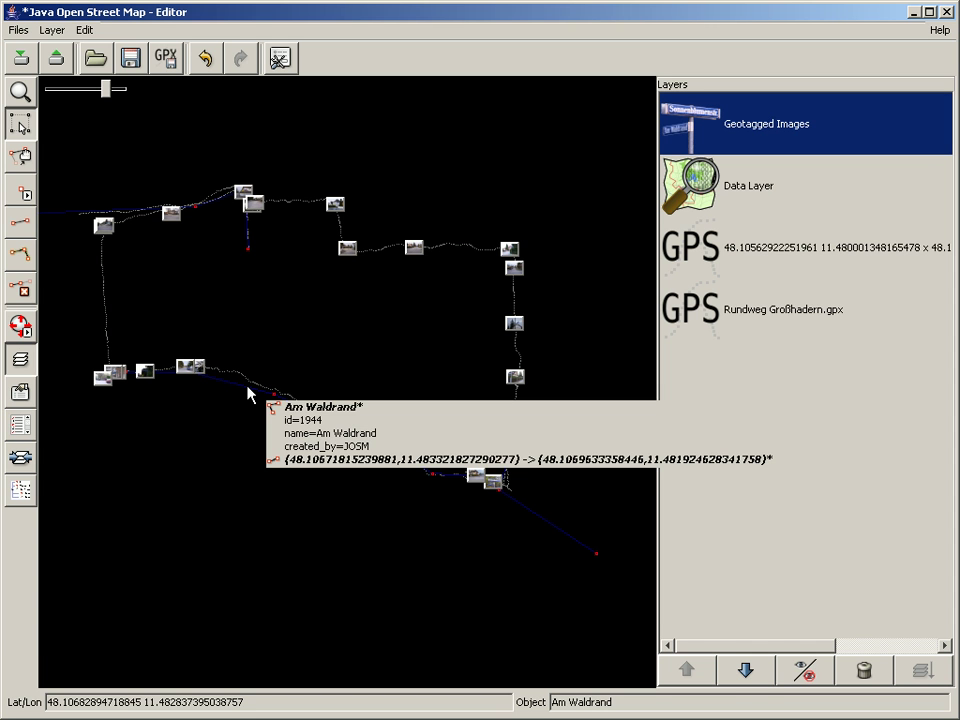
Review the objects to add and confirm uploading the nodes, segments and Am Waldrand way
left_click(57, 62)
scroll(322, 270, "down", 2)
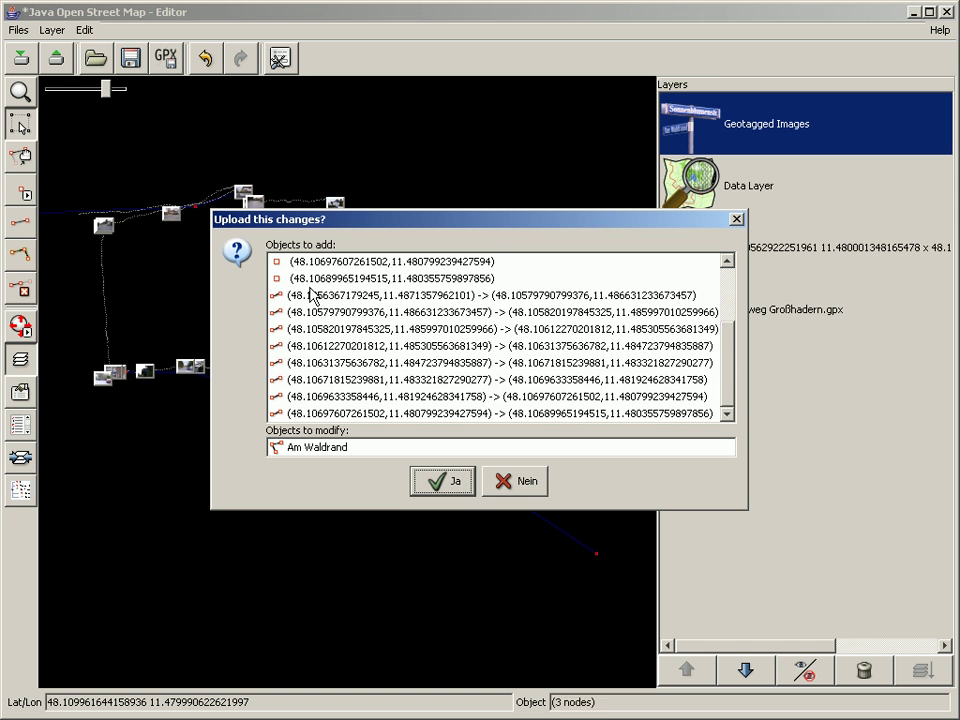
scroll(305, 390, "up", 2)
scroll(310, 415, "down", 2)
left_click(445, 490)
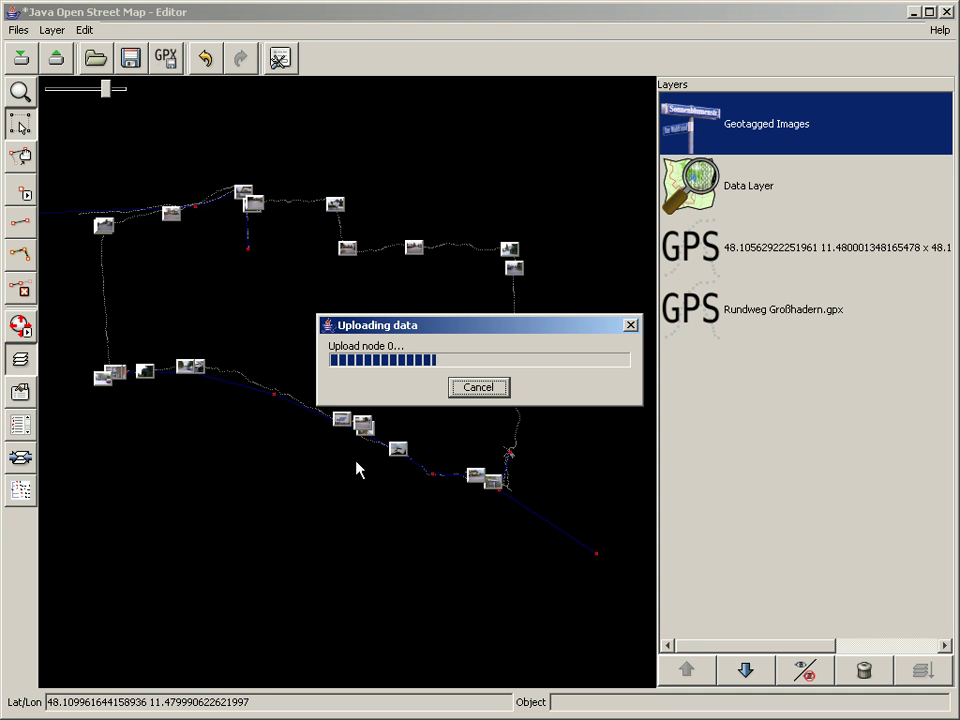